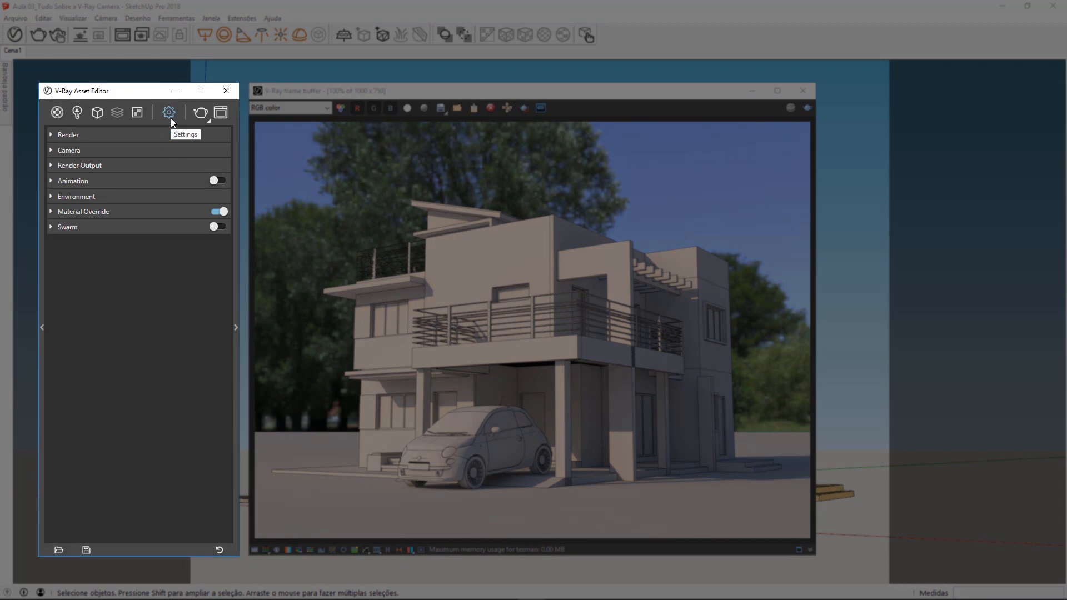
Set the camera type to VR Spherical Panorama, render the scene, and close the frame buffer.
click(95, 152)
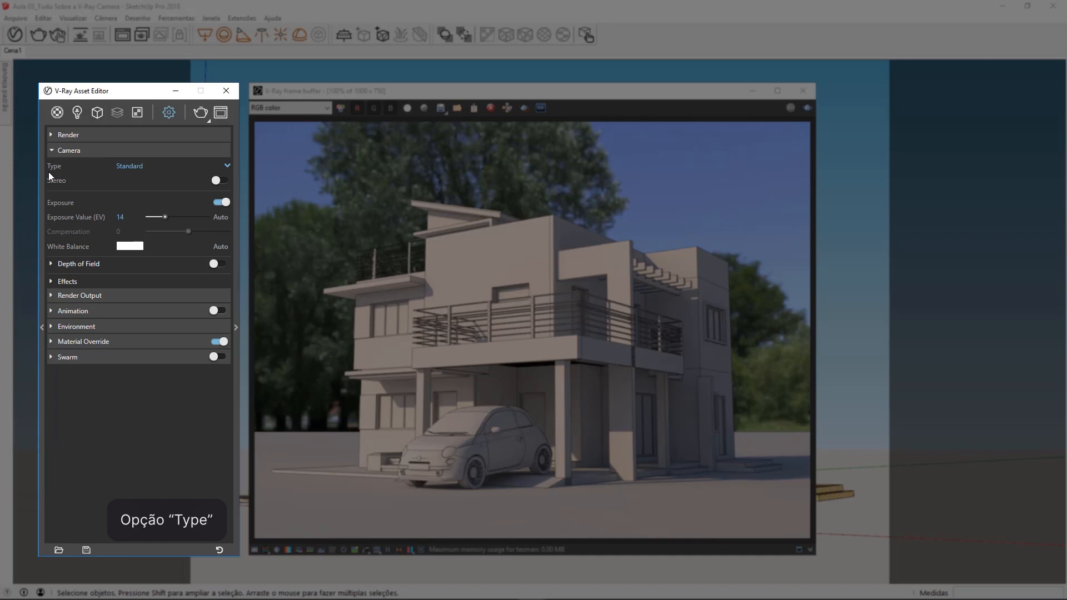
click(227, 167)
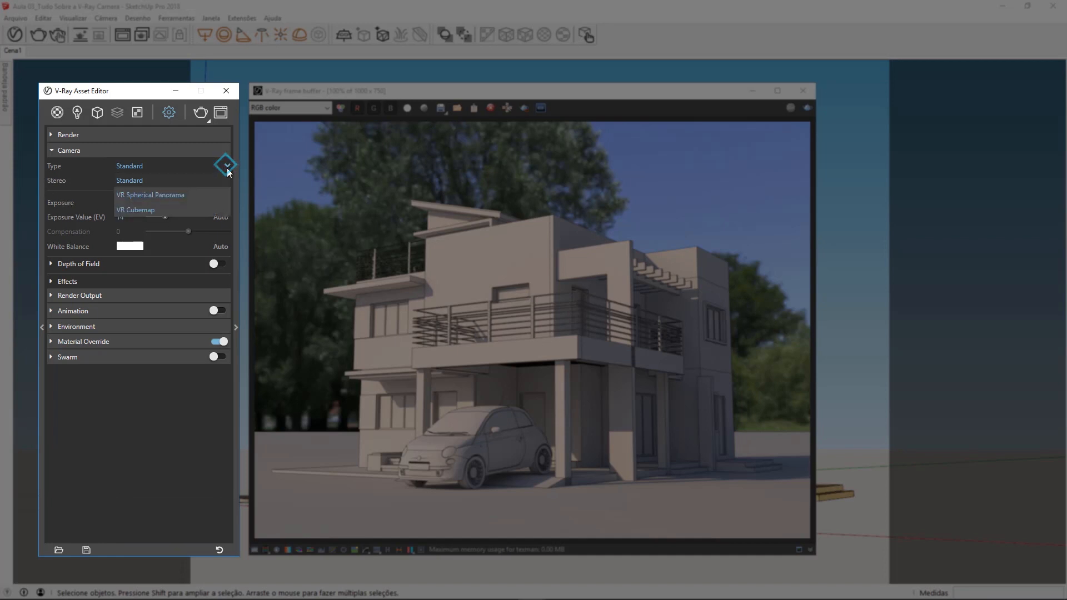
click(201, 196)
click(200, 112)
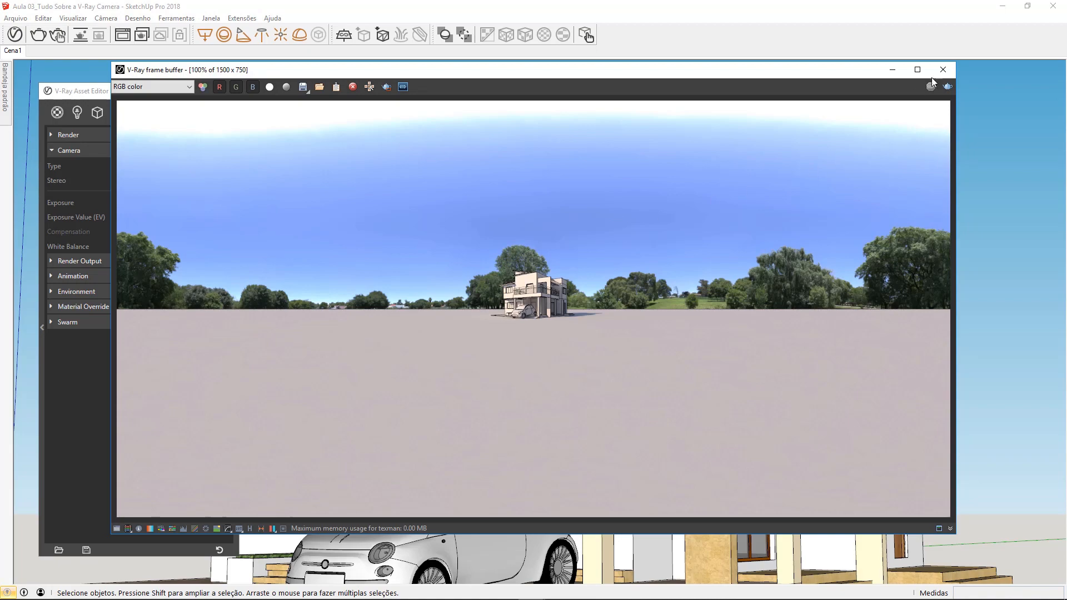
click(944, 69)
Change the camera type to VR Cubemap, render the scene, and close the frame buffer.
click(224, 167)
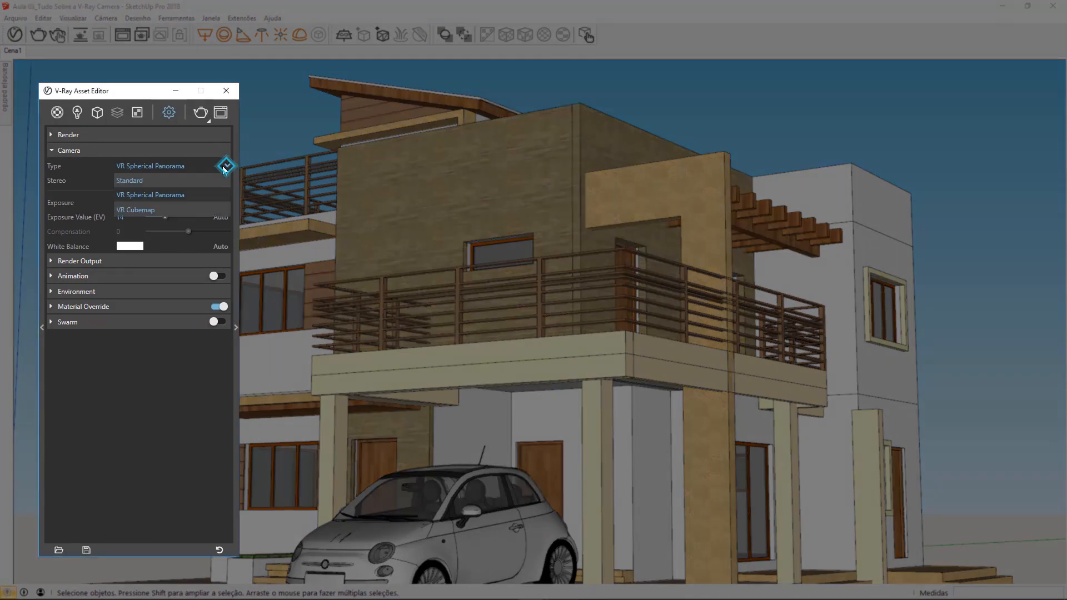
click(185, 211)
click(200, 112)
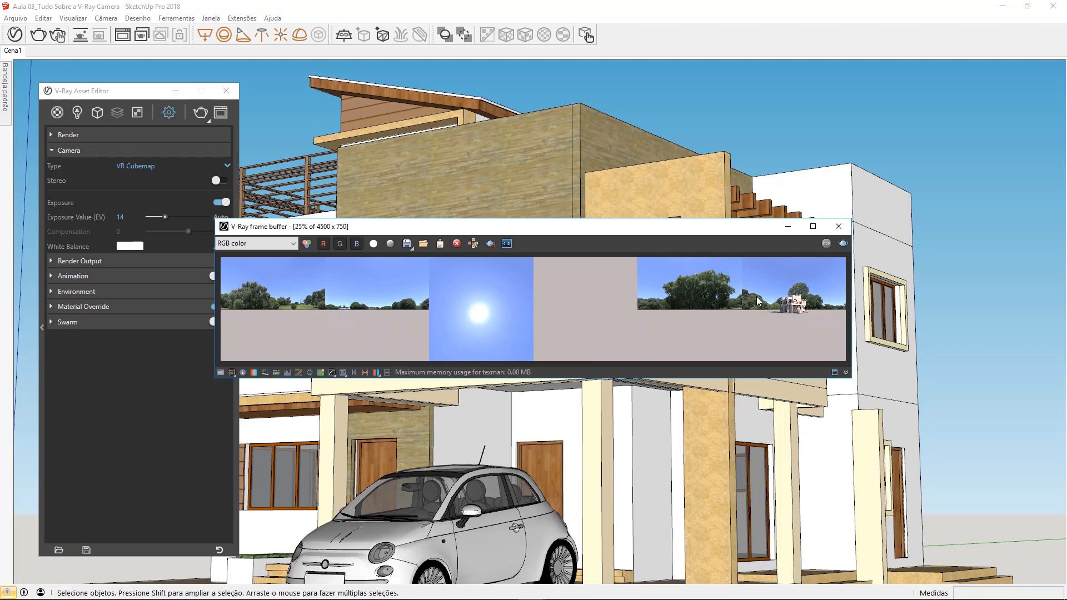
click(839, 226)
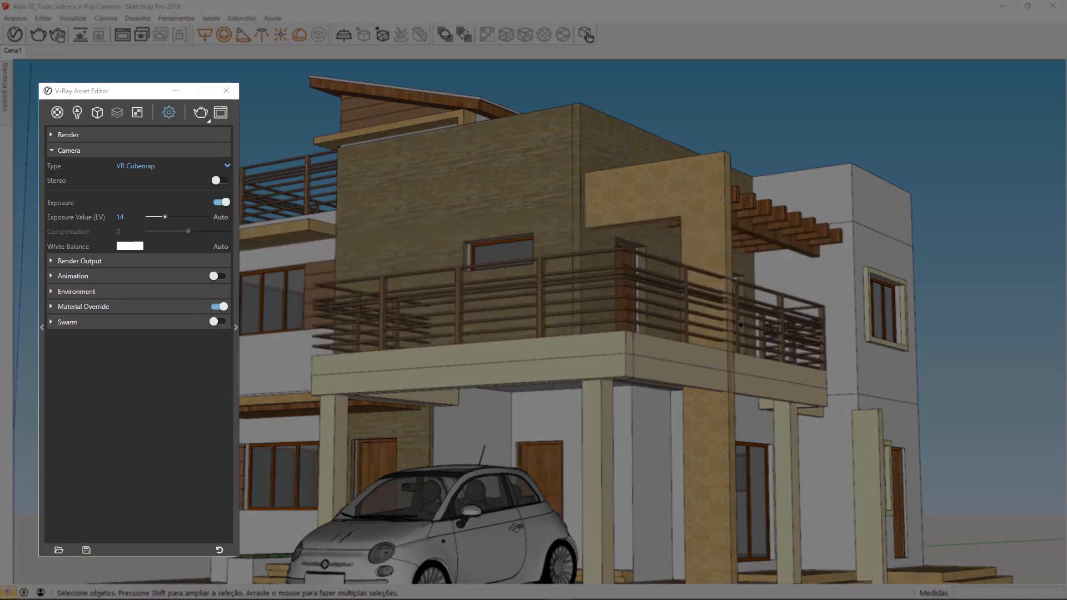
Return the camera type to Standard and render the scene.
click(227, 165)
click(171, 181)
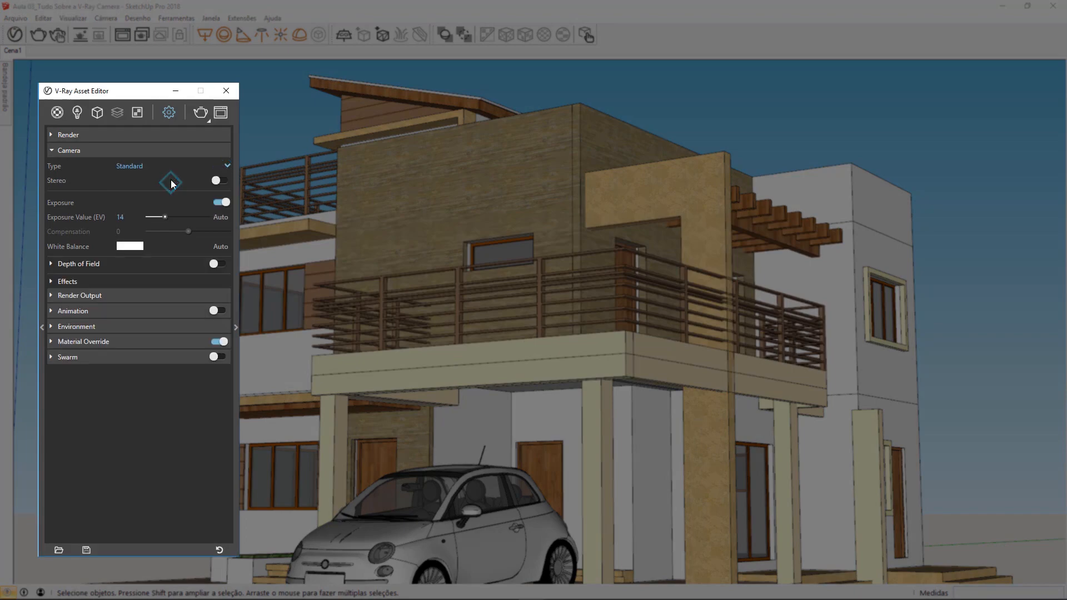
click(200, 112)
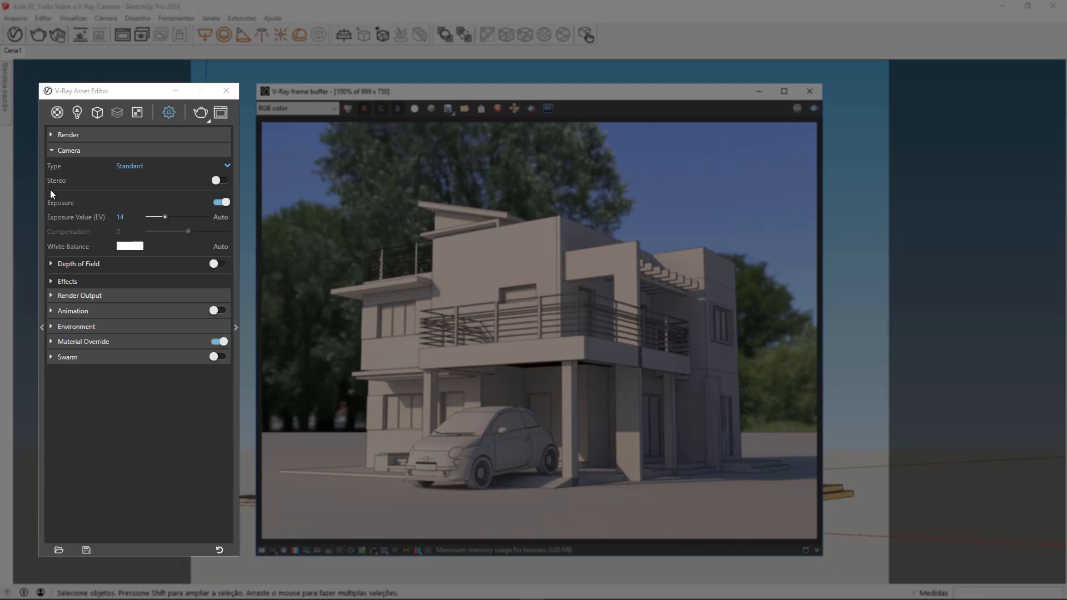
Turn on Stereo, render the scene, and display the result as a red/cyan stereo image at 100% zoom.
click(221, 182)
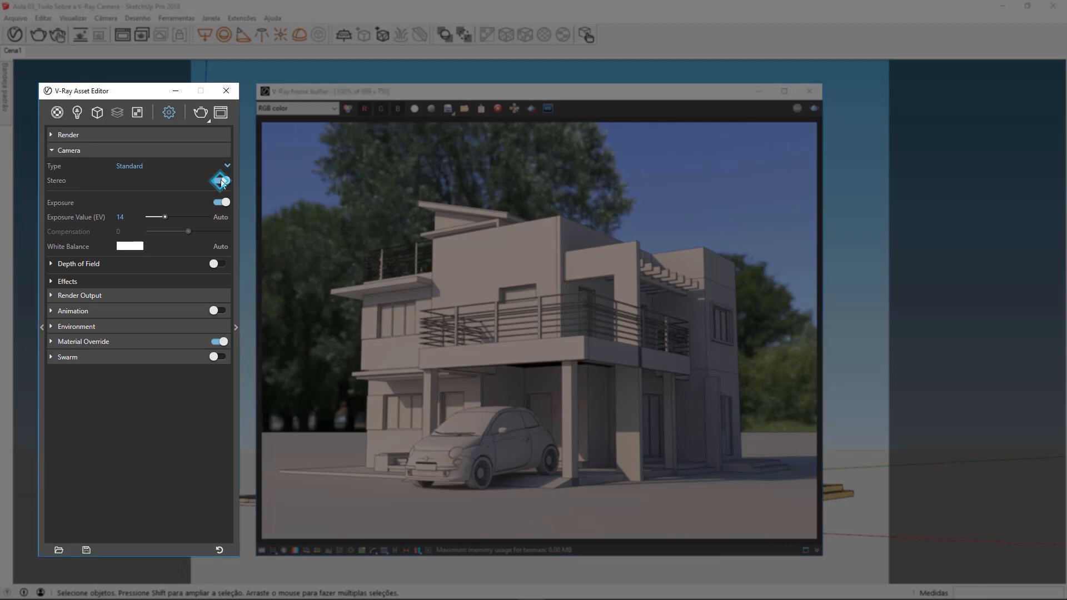
click(814, 109)
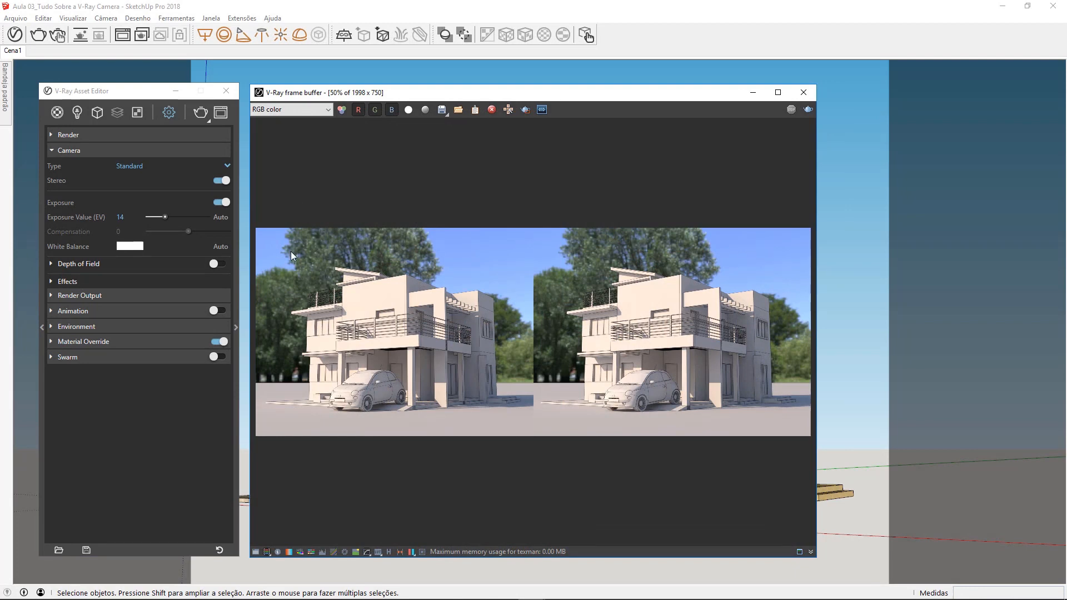
click(411, 553)
double_click(508, 376)
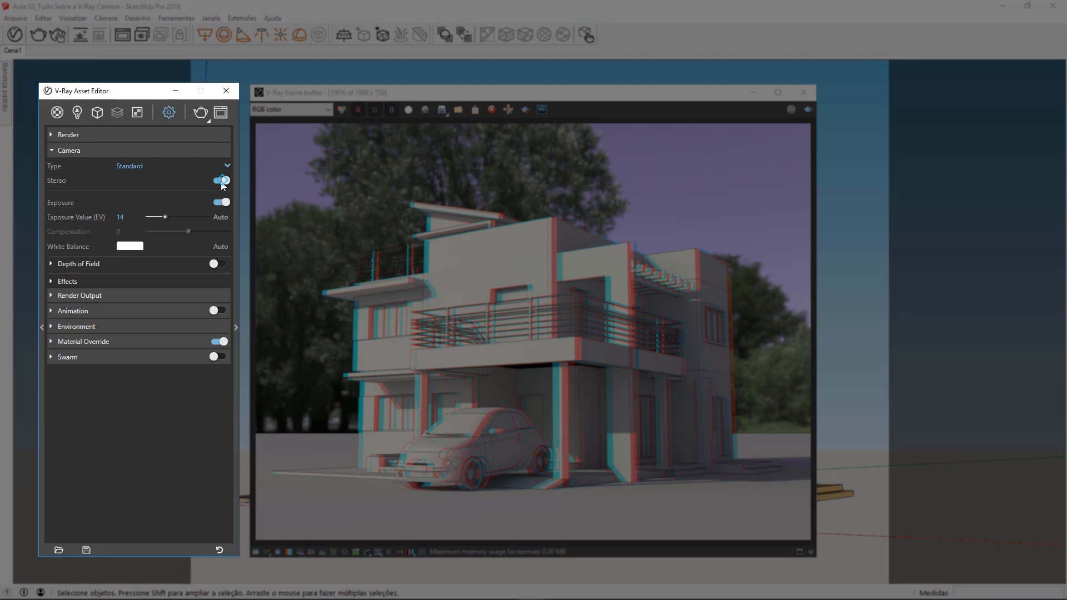
Turn off the camera's Stereo and Exposure options and render the scene.
click(221, 181)
mouse_move(48, 212)
click(221, 202)
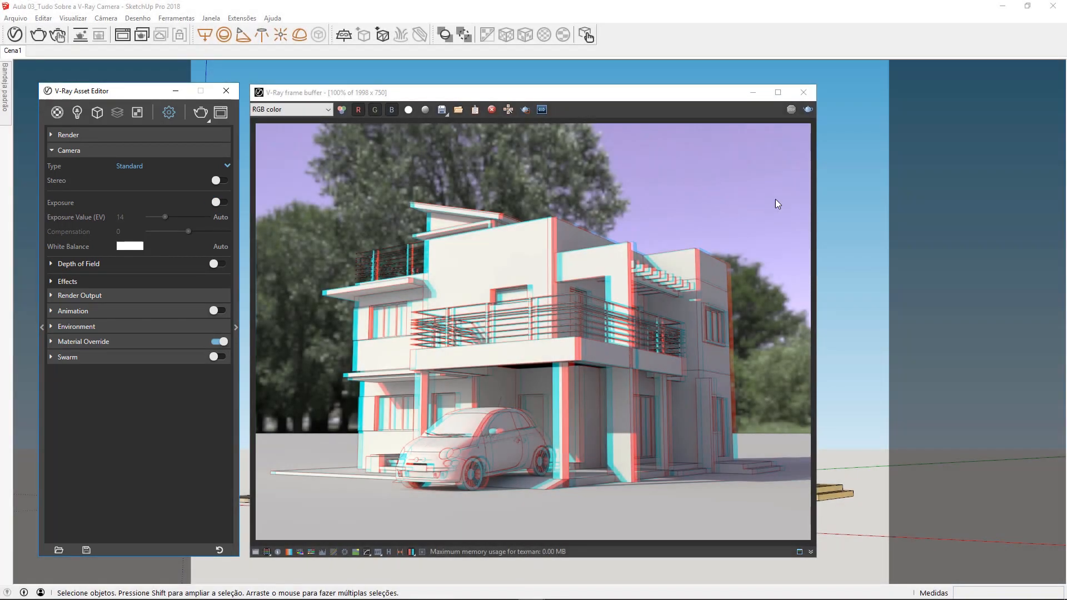
click(809, 110)
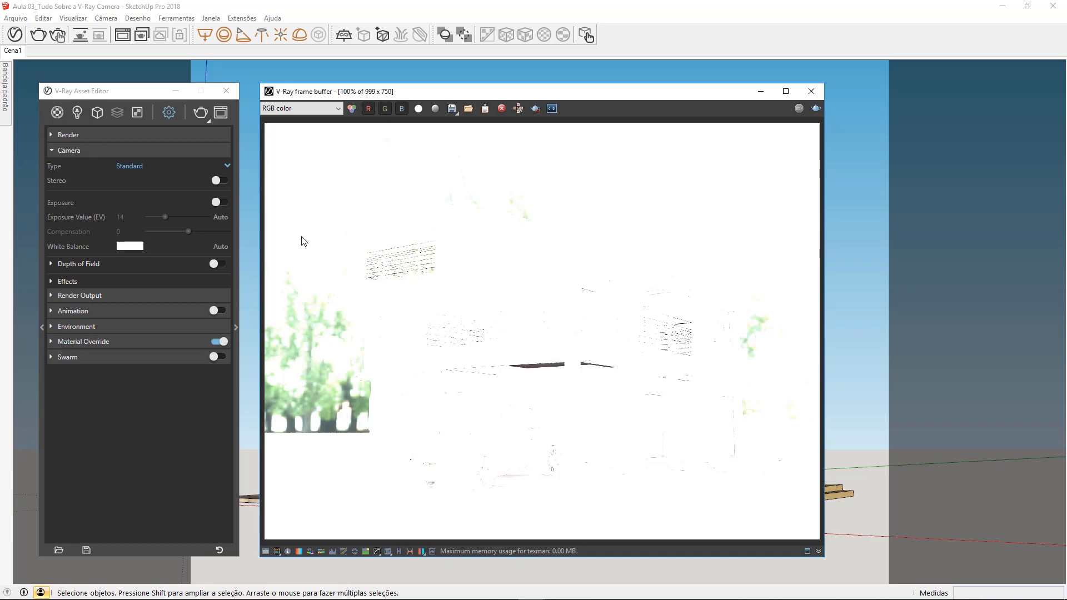
Turn the camera's Exposure back on and render the scene again.
click(221, 202)
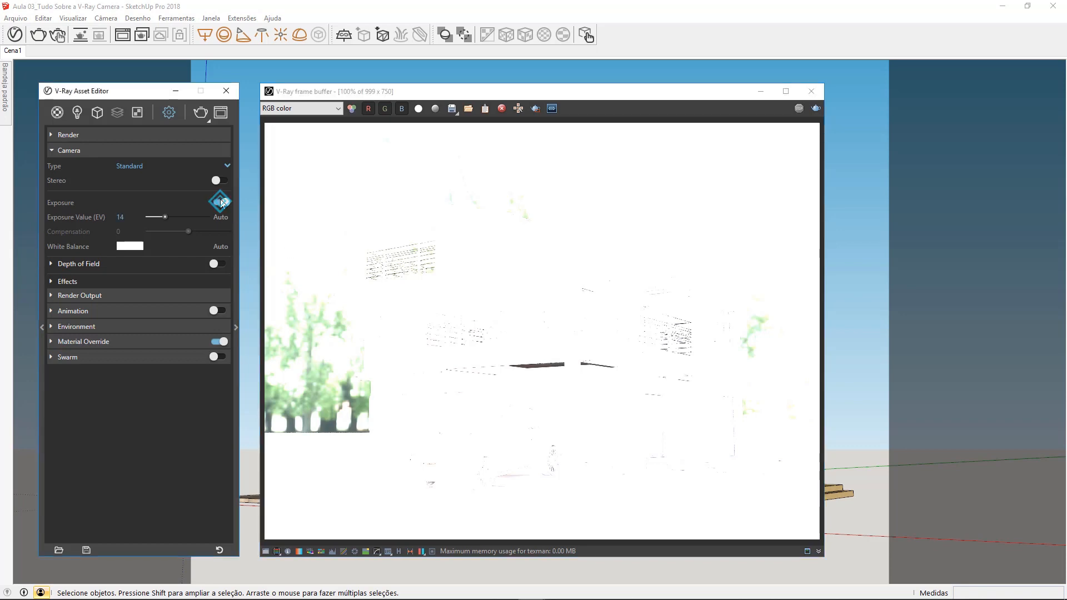
click(816, 109)
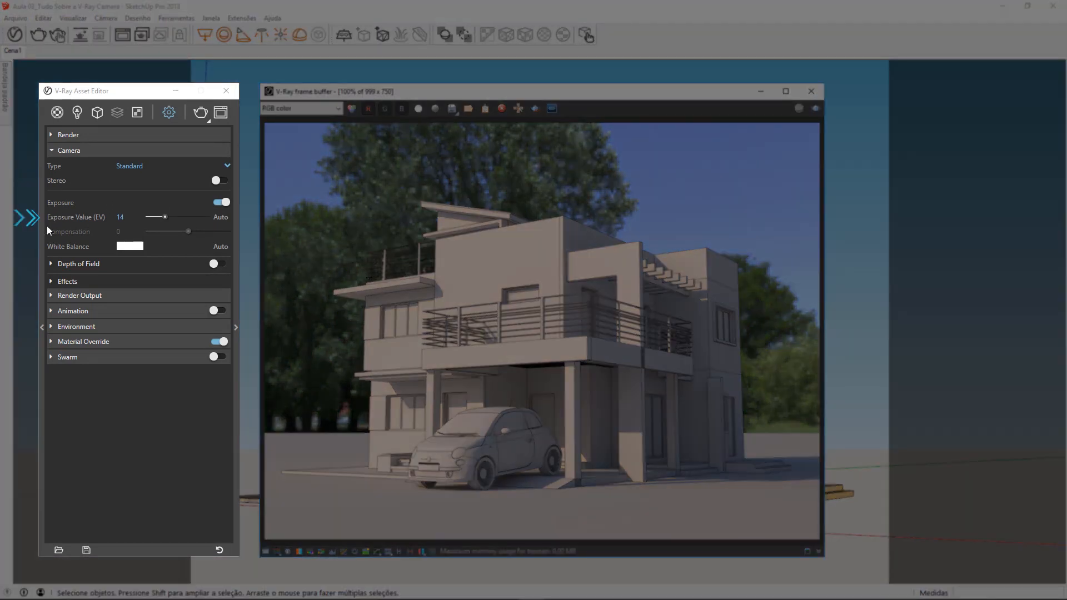
mouse_move(47, 227)
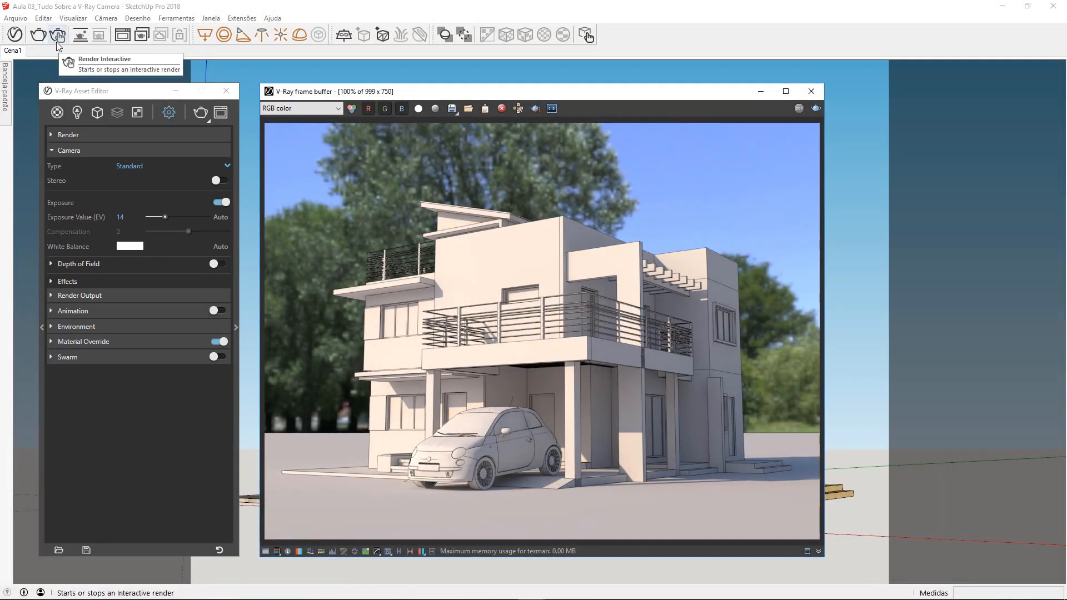
Start an interactive render and lower the Exposure Value (EV) to 6,04 and further to -4,84.
click(56, 42)
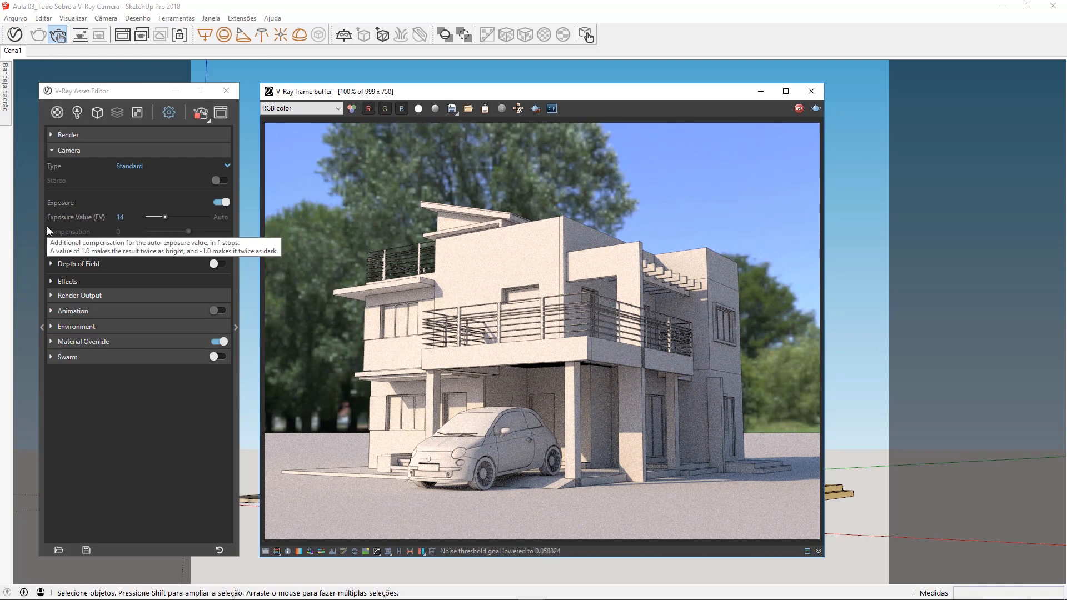
drag(168, 218, 174, 222)
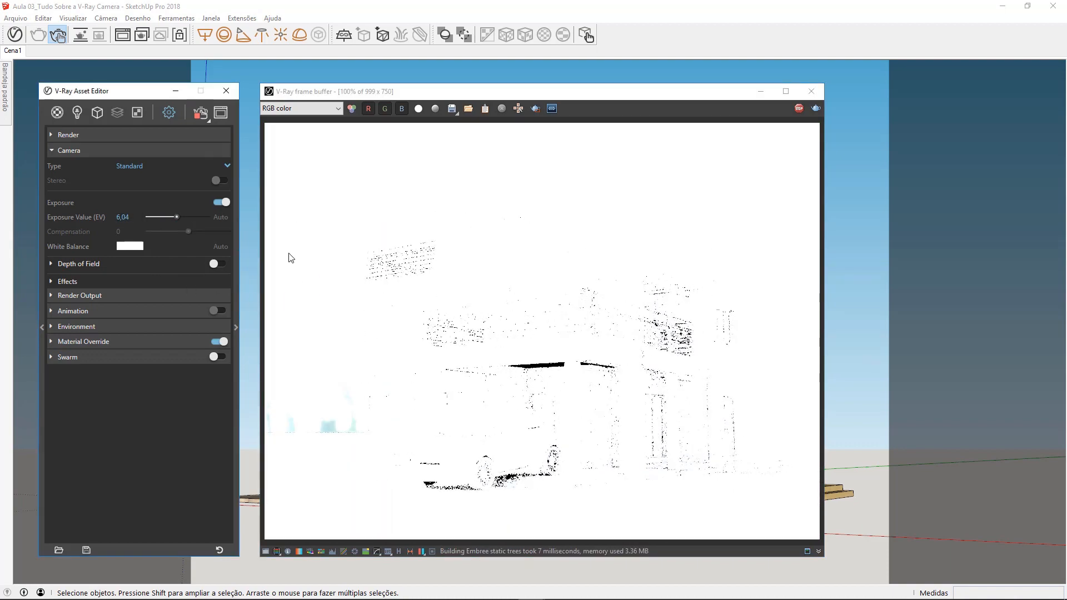
drag(178, 219, 193, 220)
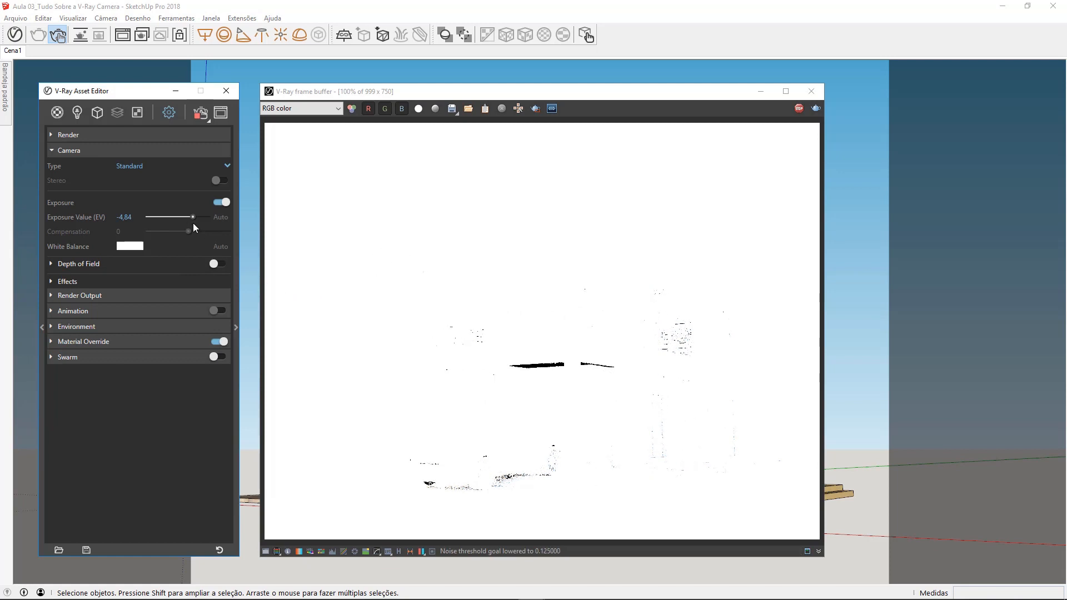
Raise the Exposure Value to 22,88, settle it at 19,52, and stop the interactive render.
drag(193, 218, 152, 219)
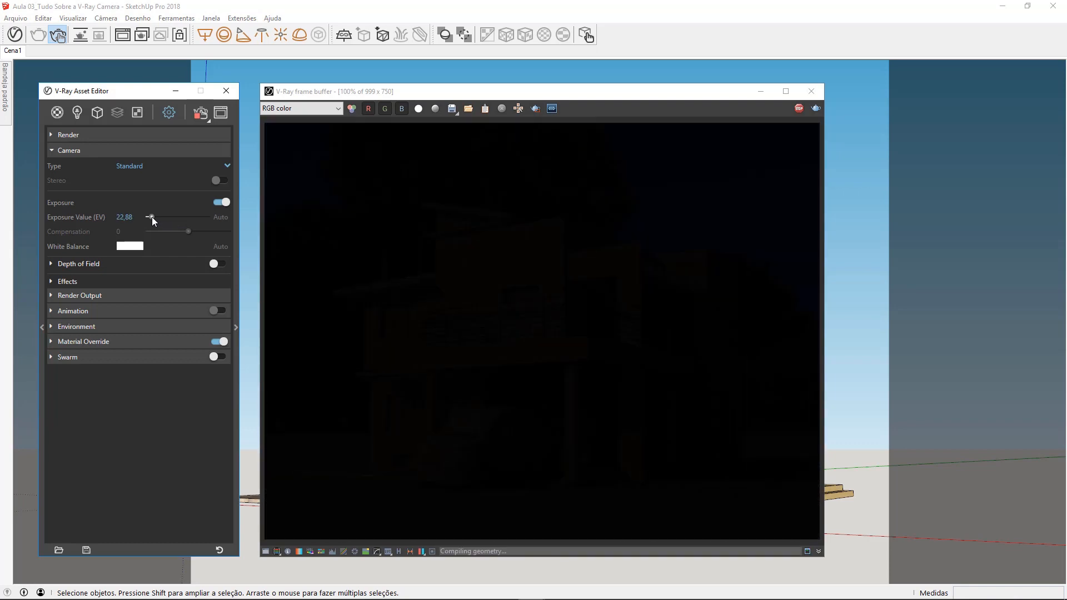
drag(152, 216, 157, 217)
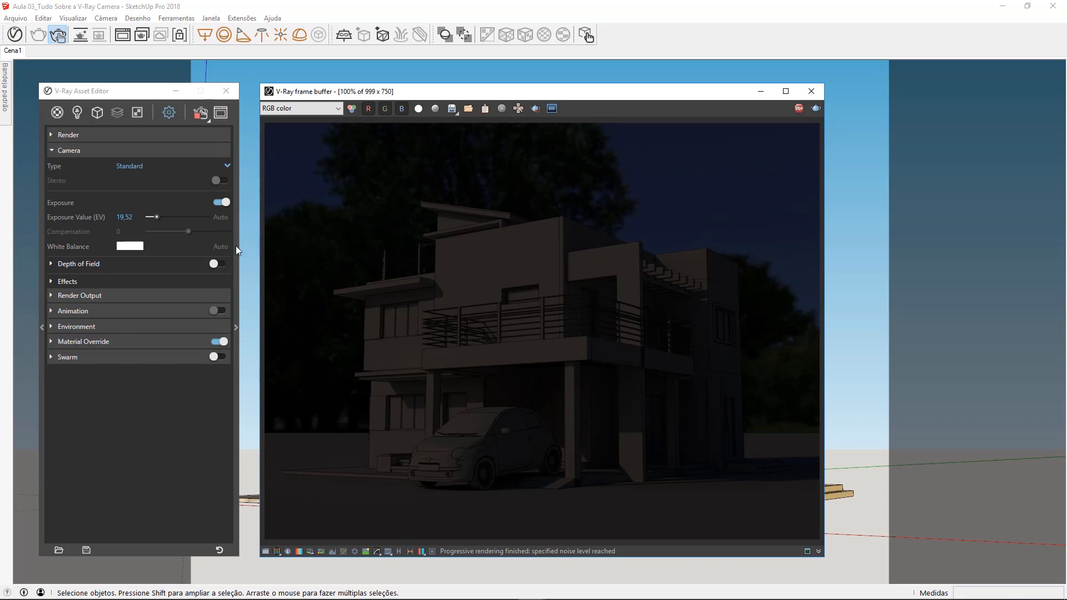
click(799, 109)
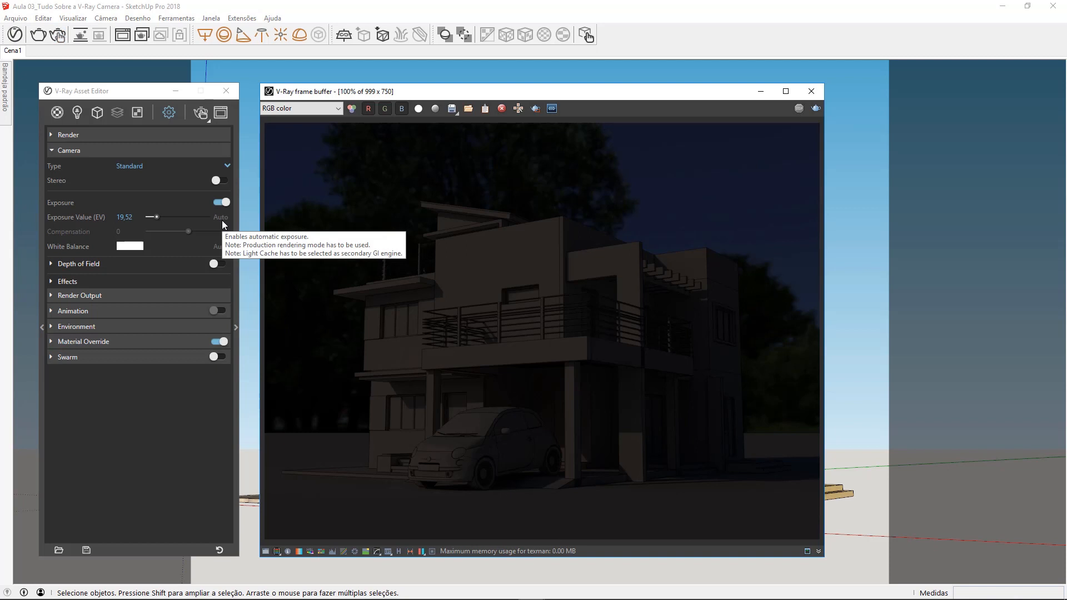
Turn off Interactive rendering, set the Exposure Value to Auto, and render the scene.
click(98, 136)
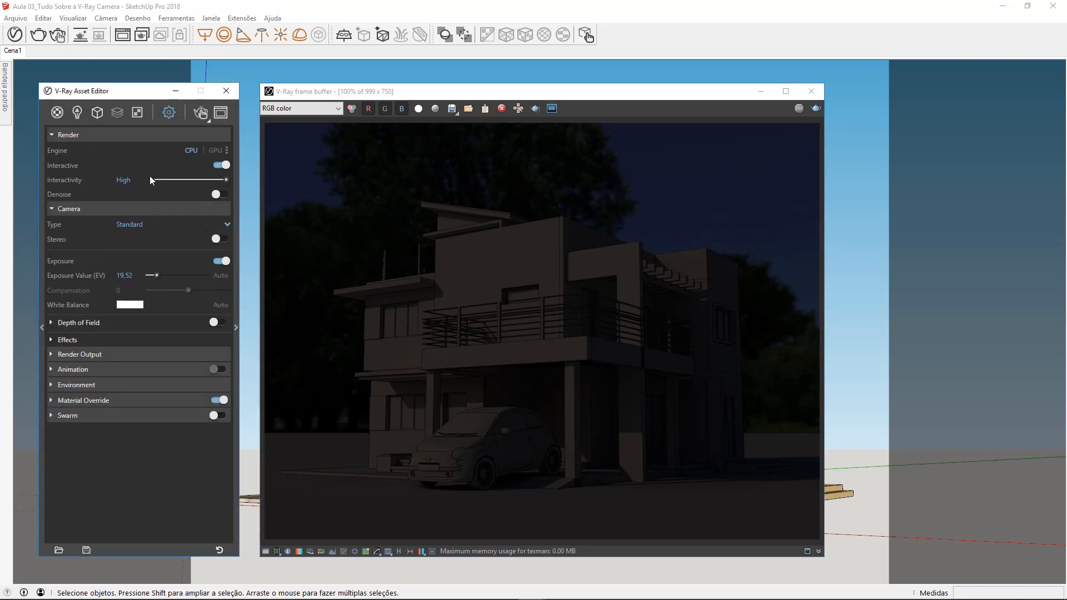
click(220, 165)
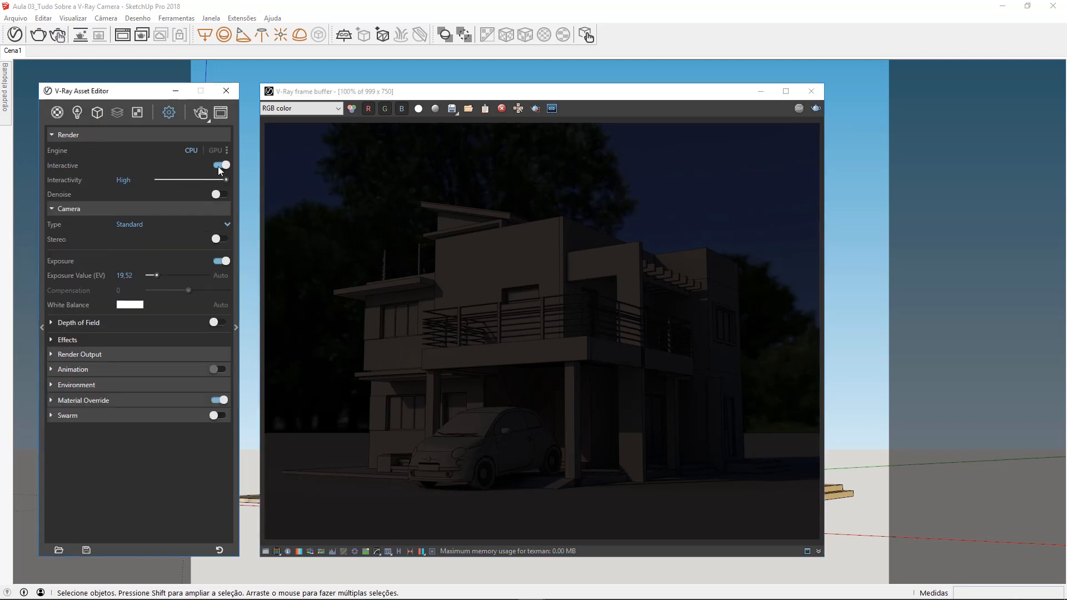
click(195, 135)
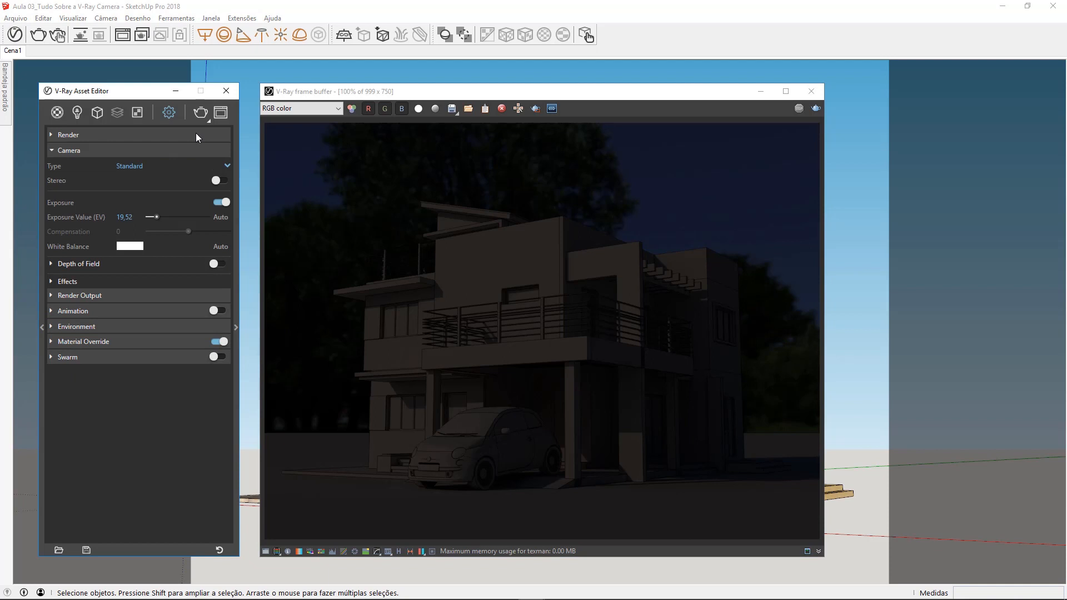
click(221, 218)
click(816, 109)
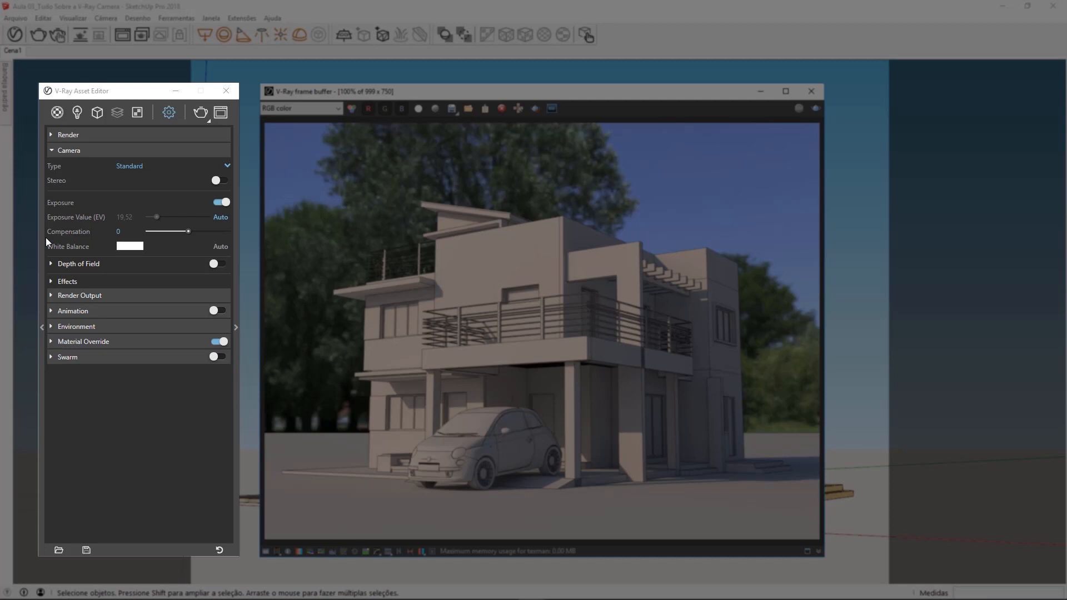
Try exposure Compensation values of 0,4 and -0,4, rendering the scene to compare brightness.
click(188, 232)
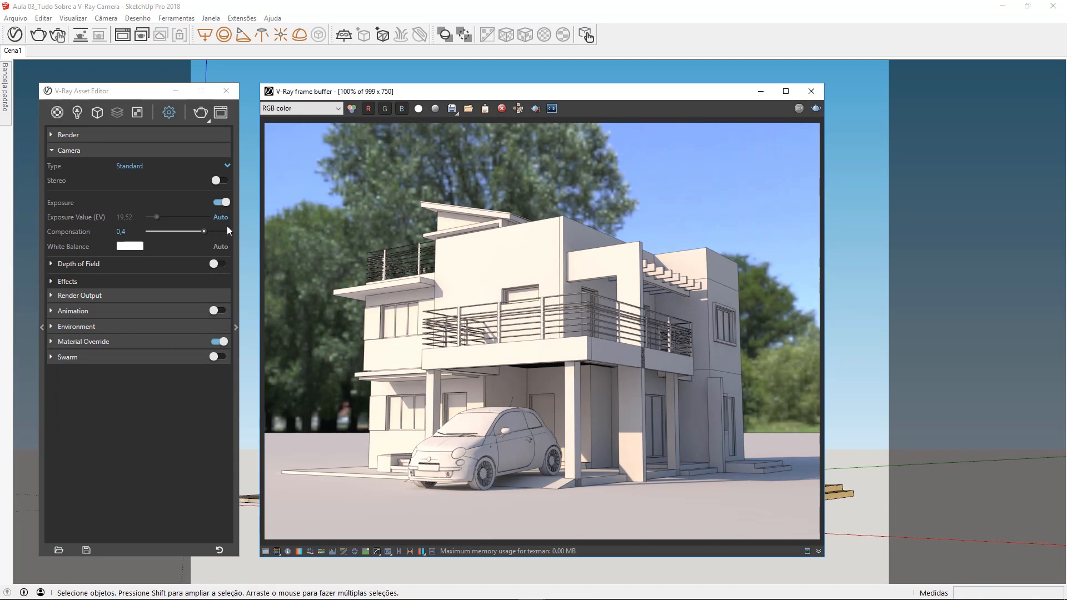
drag(203, 232, 173, 235)
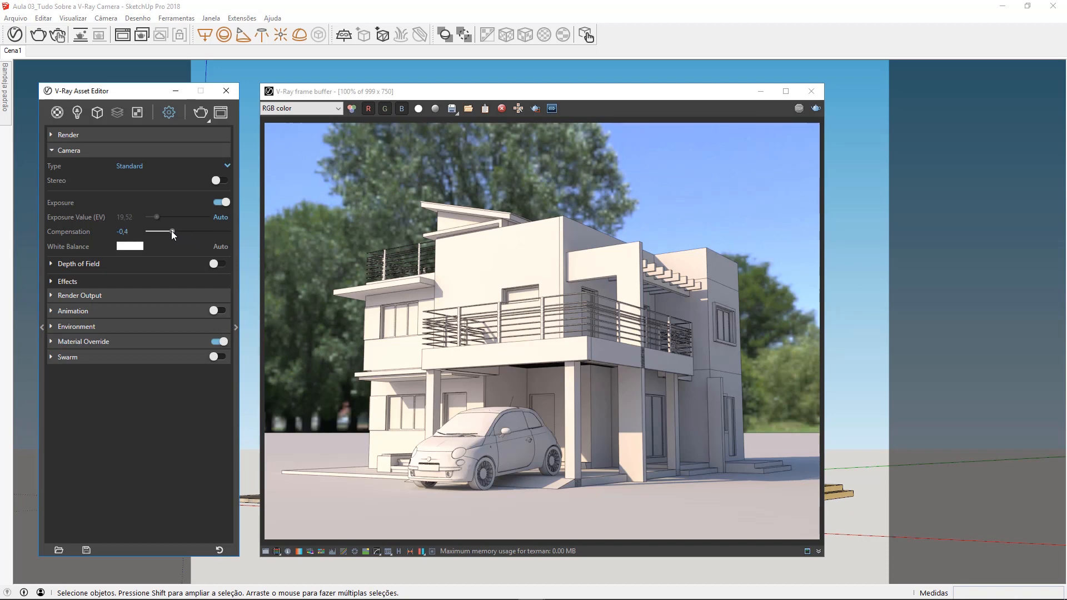
click(816, 108)
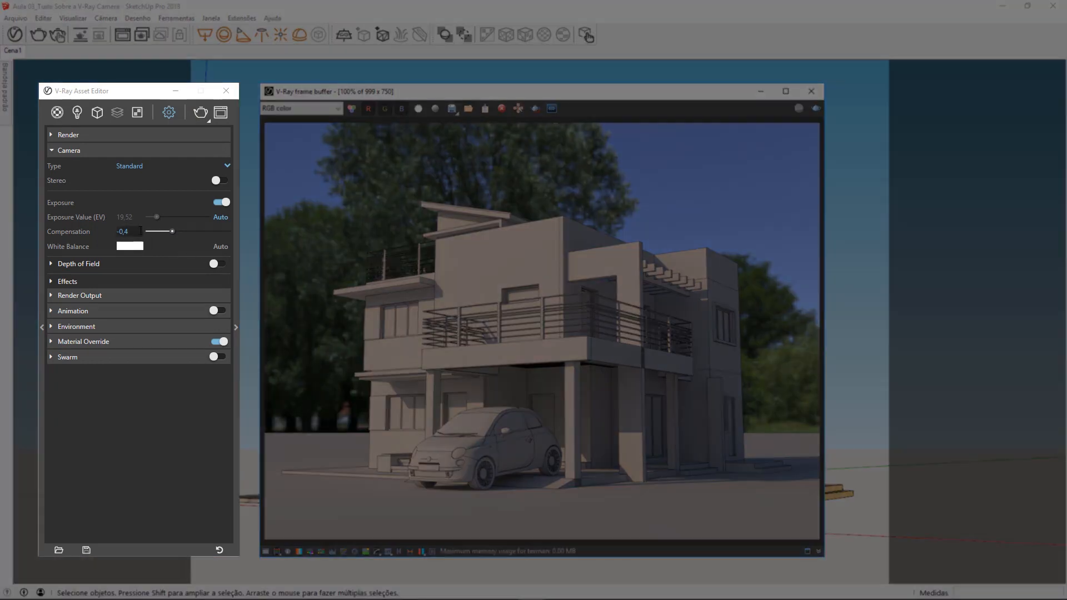
Set the exposure Compensation to 0,2.
drag(140, 230, 110, 233)
text(0,2)
key(Return)
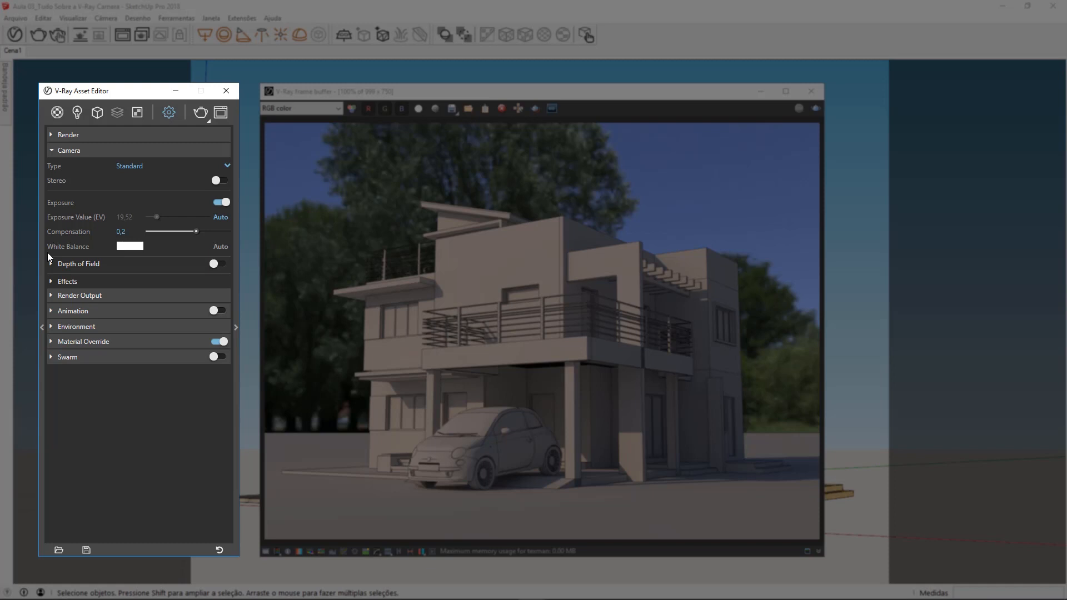
Colour the SunLight red (R 0,752, G 0,128, B 0,128), render the scene, and return to the camera settings.
click(77, 113)
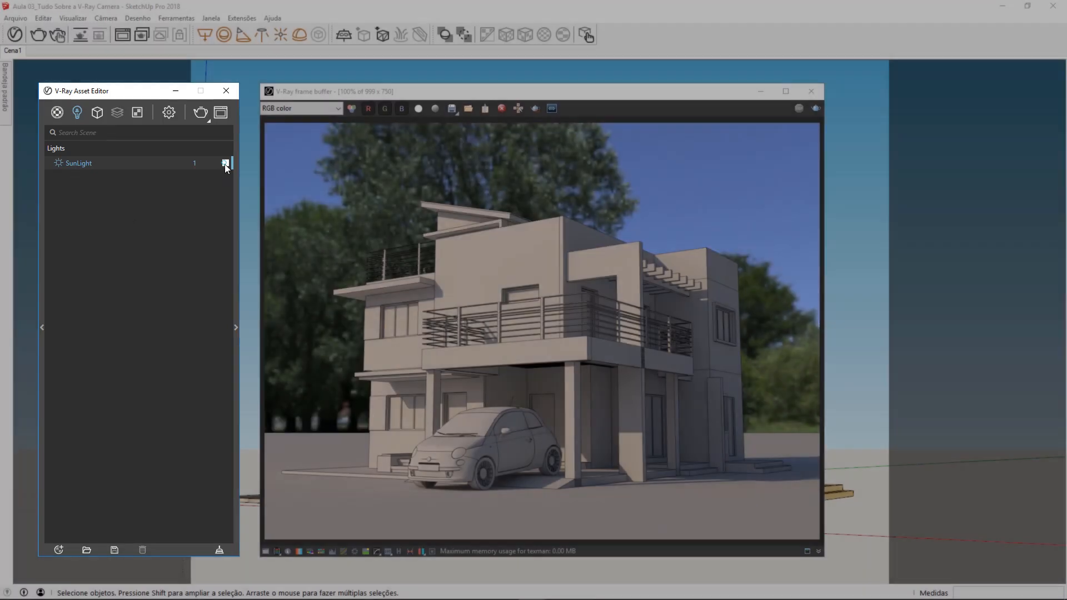
click(225, 163)
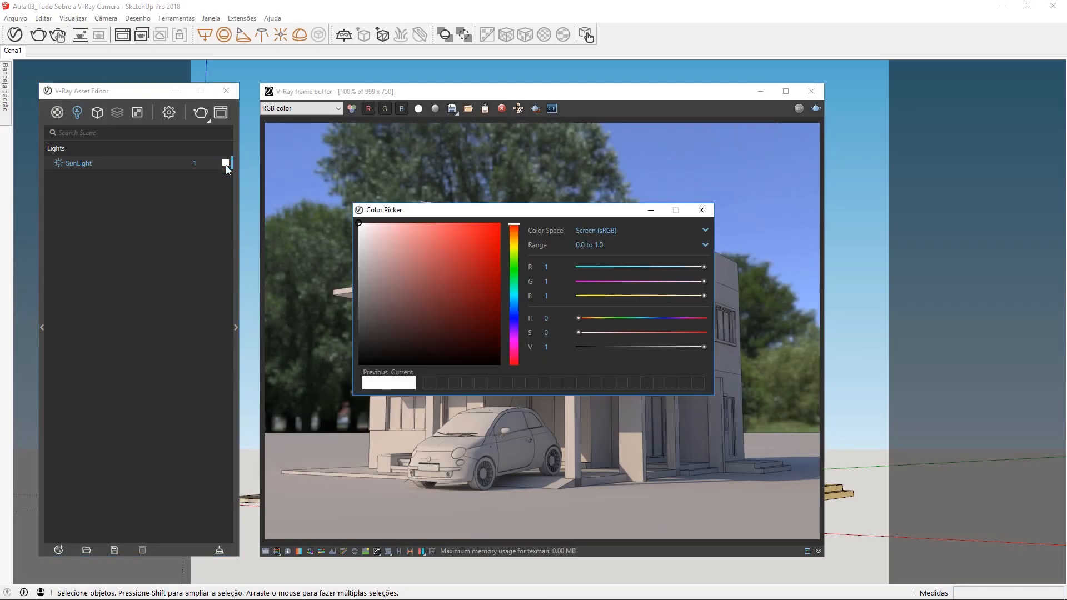
click(476, 258)
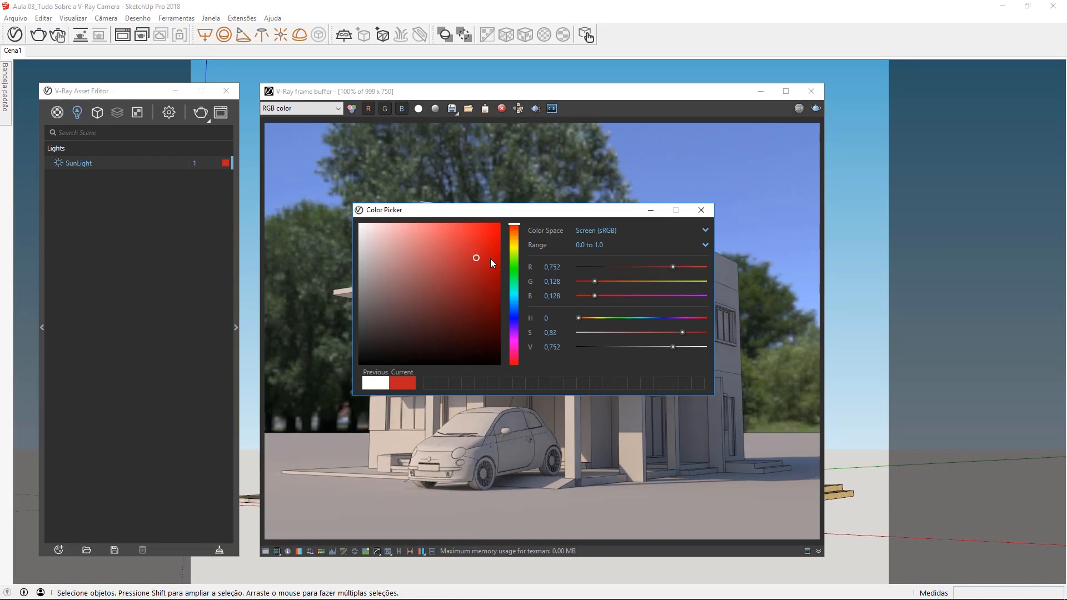
click(701, 210)
click(815, 109)
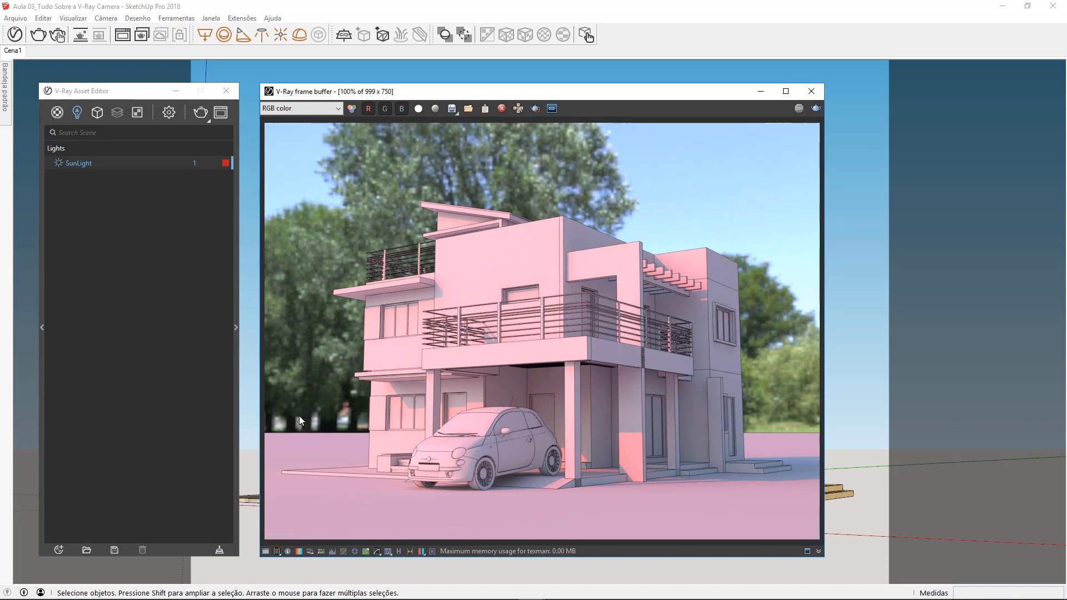
click(169, 113)
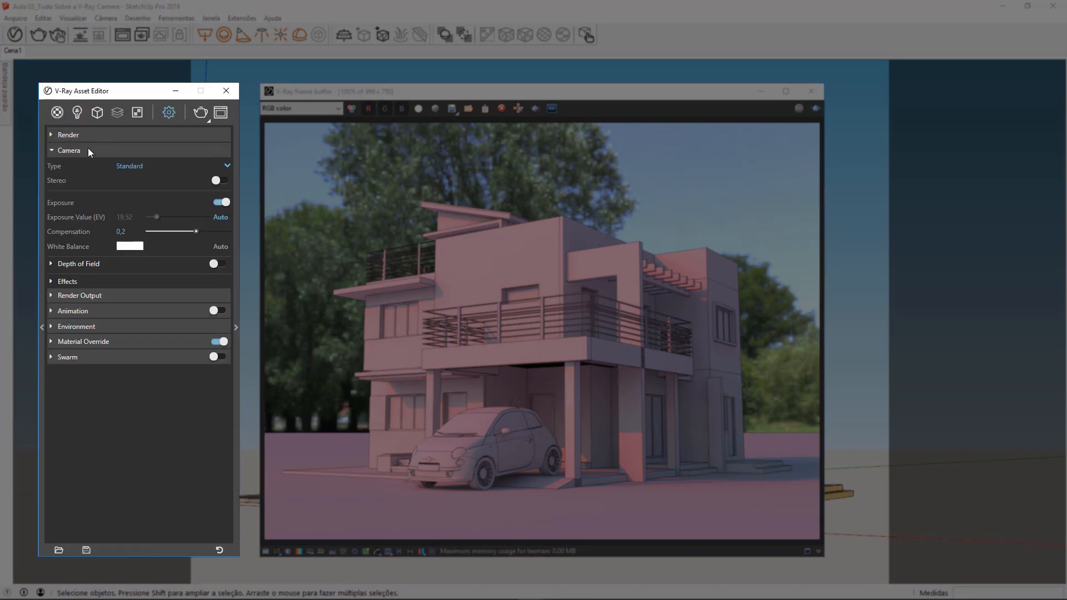
Set the camera's White Balance to a light pink (R 0,916, G 0,711, B 0,82) and render the scene.
mouse_move(49, 253)
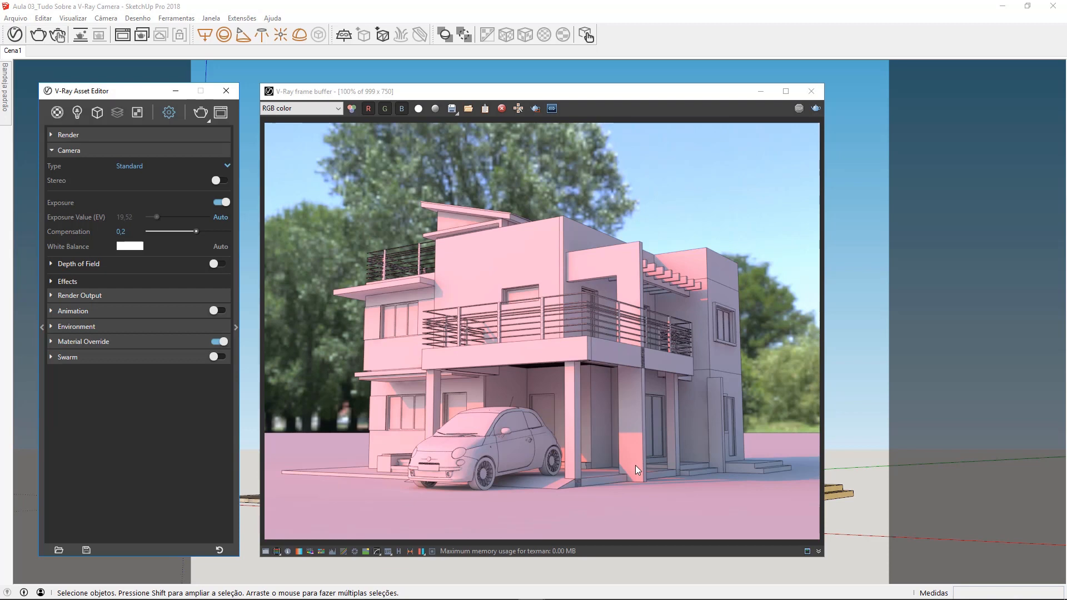
click(130, 248)
drag(442, 217, 363, 175)
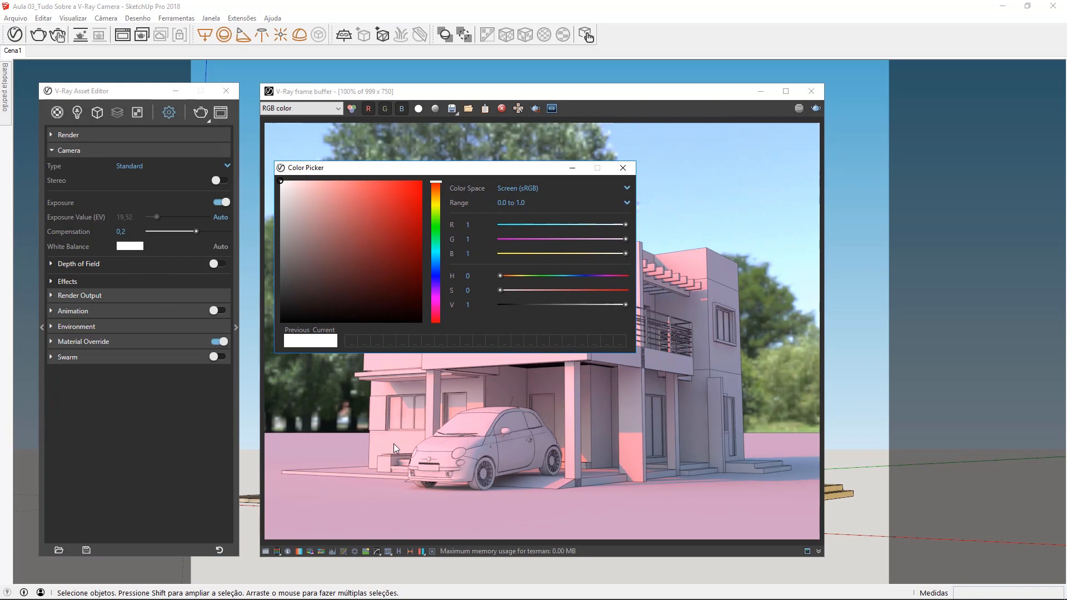
click(322, 235)
click(438, 302)
click(437, 311)
click(333, 212)
click(312, 192)
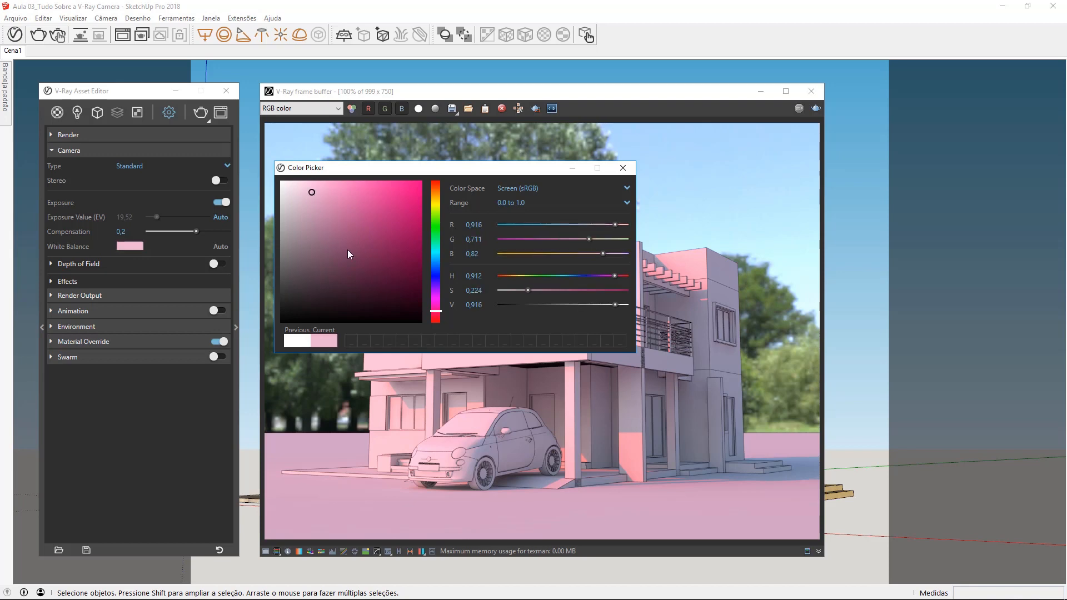
click(625, 171)
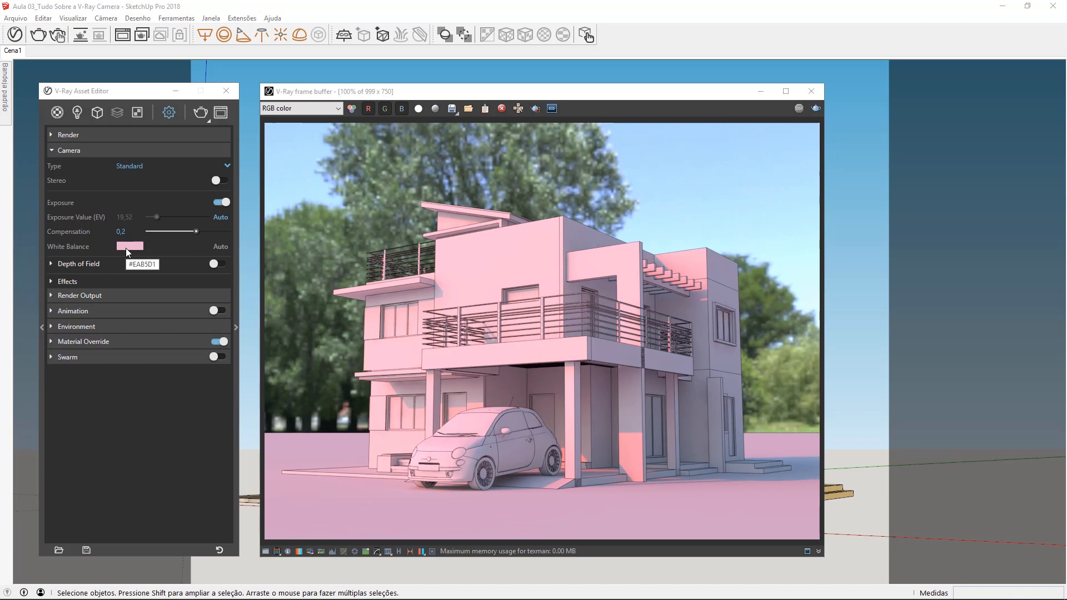
click(816, 108)
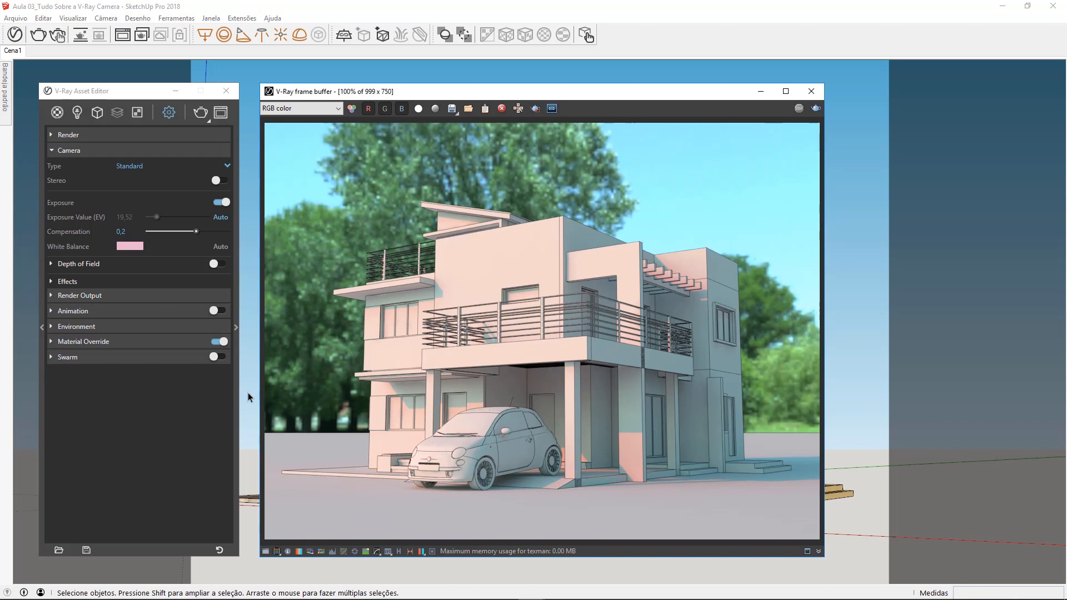
Recolour the SunLight orange (R 0,791, G 0,491, B 0,125) and return to the camera settings.
mouse_move(94, 252)
click(81, 118)
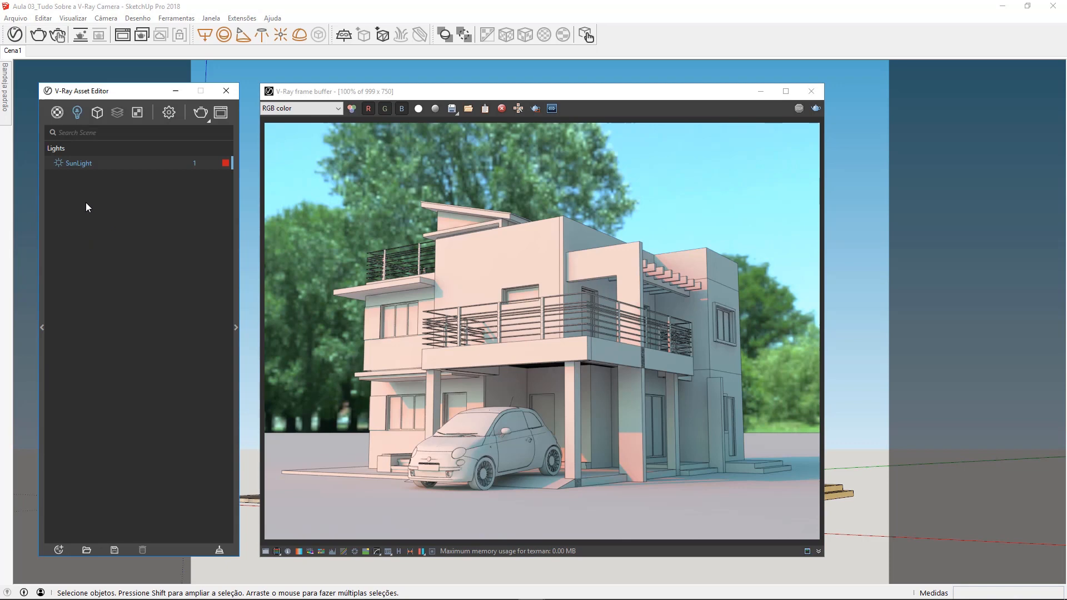
click(226, 163)
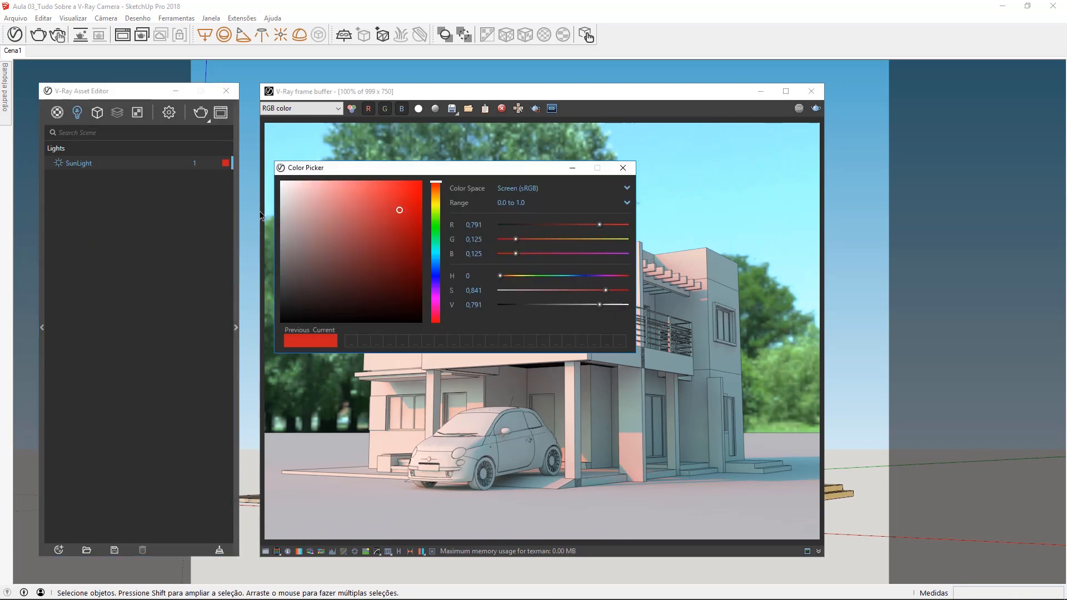
click(436, 189)
drag(438, 193, 437, 193)
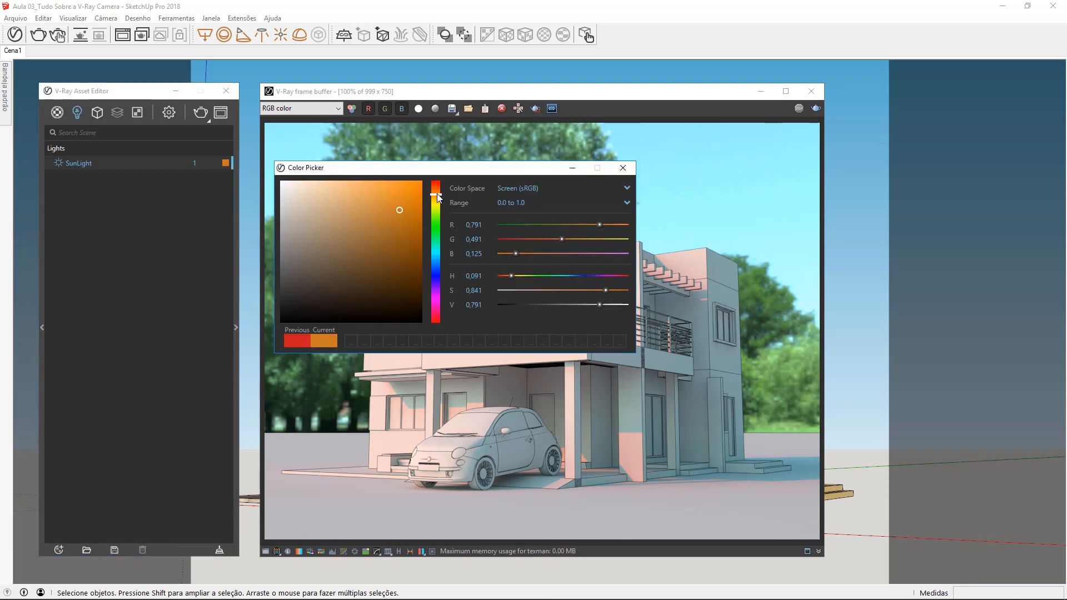
click(623, 168)
click(168, 114)
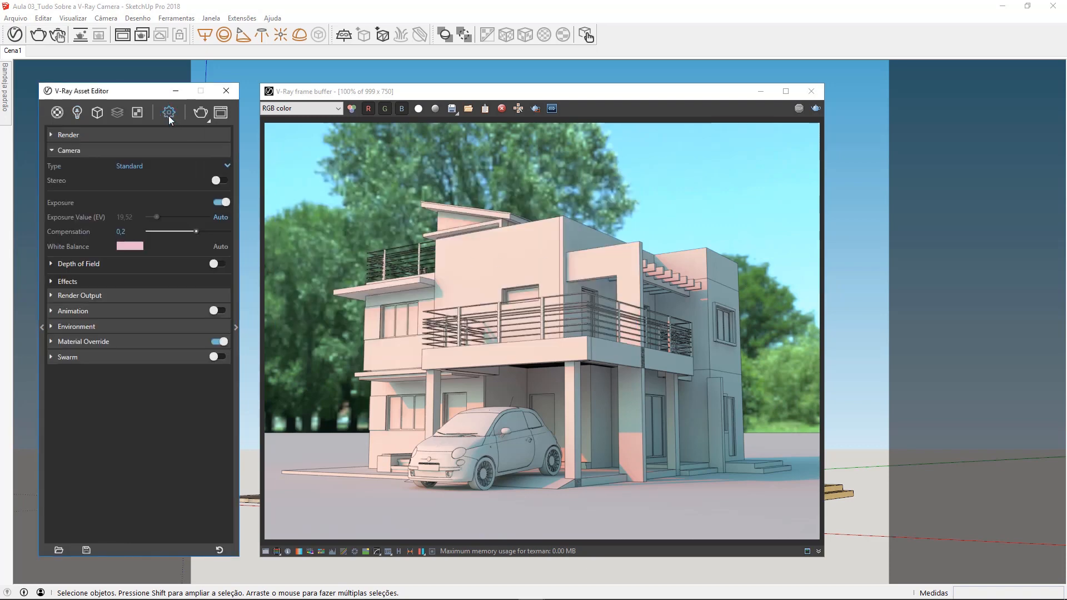
Reset the White Balance colour to white, switch White Balance to Auto, and render the scene.
click(130, 248)
drag(328, 245, 267, 171)
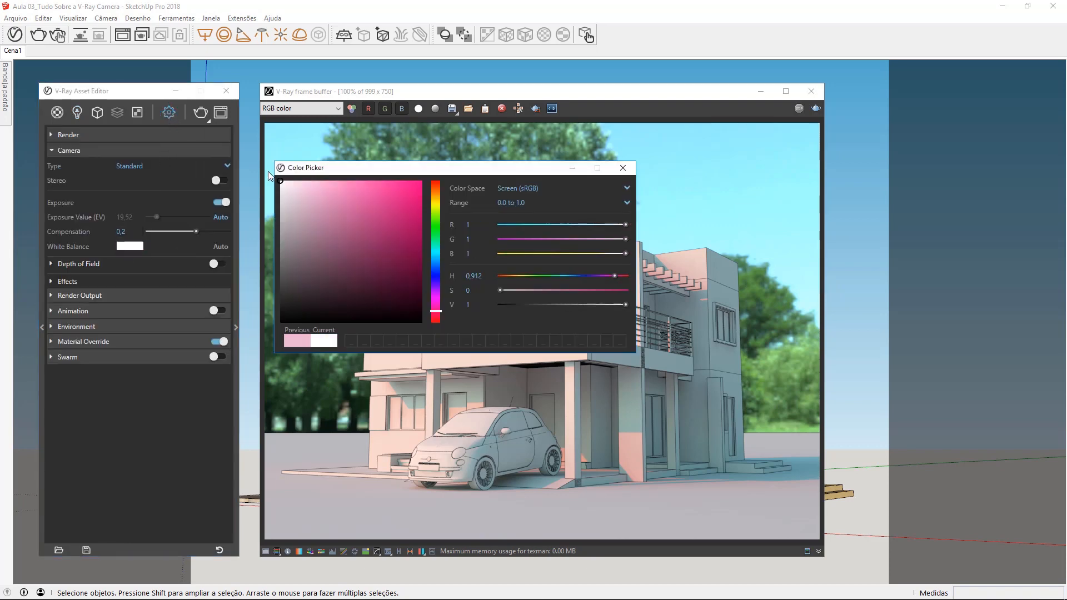
click(623, 168)
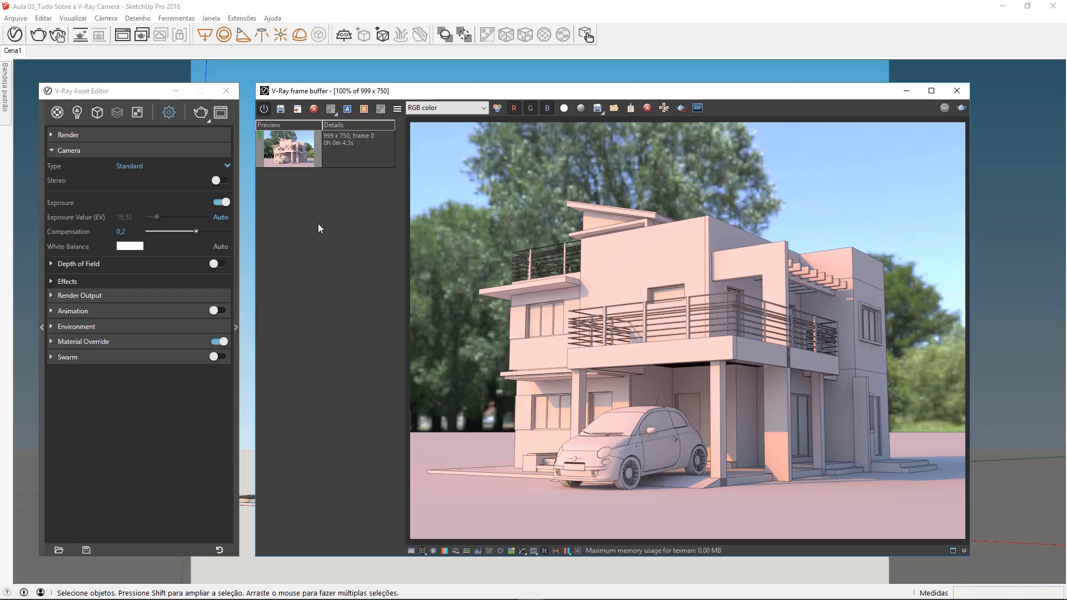
click(220, 248)
click(962, 108)
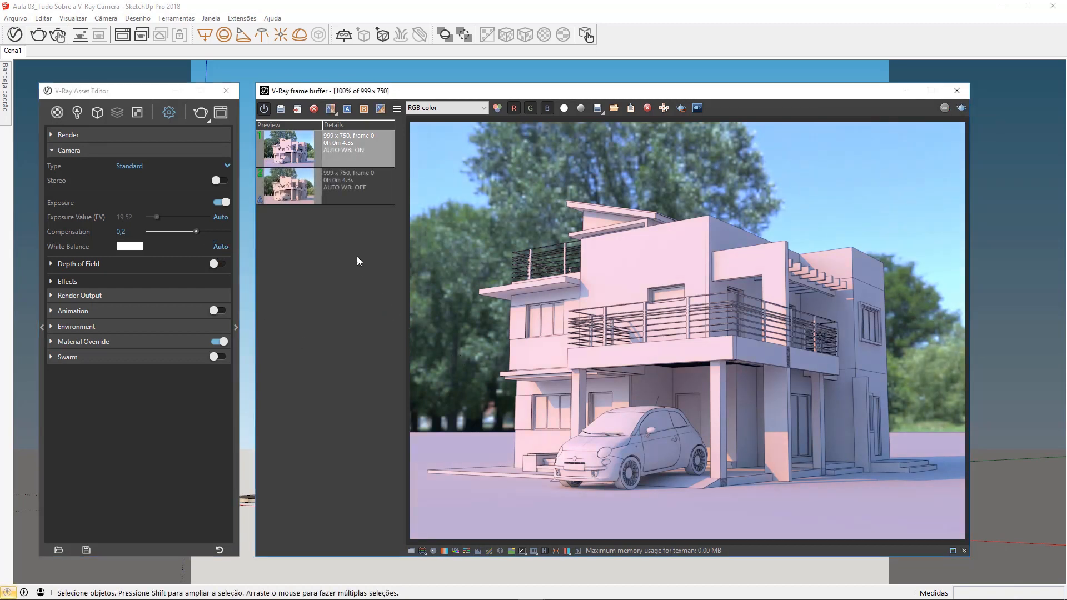
Compare the AUTO WB: ON and AUTO WB: OFF renders by sweeping the A/B divider across the image.
click(329, 115)
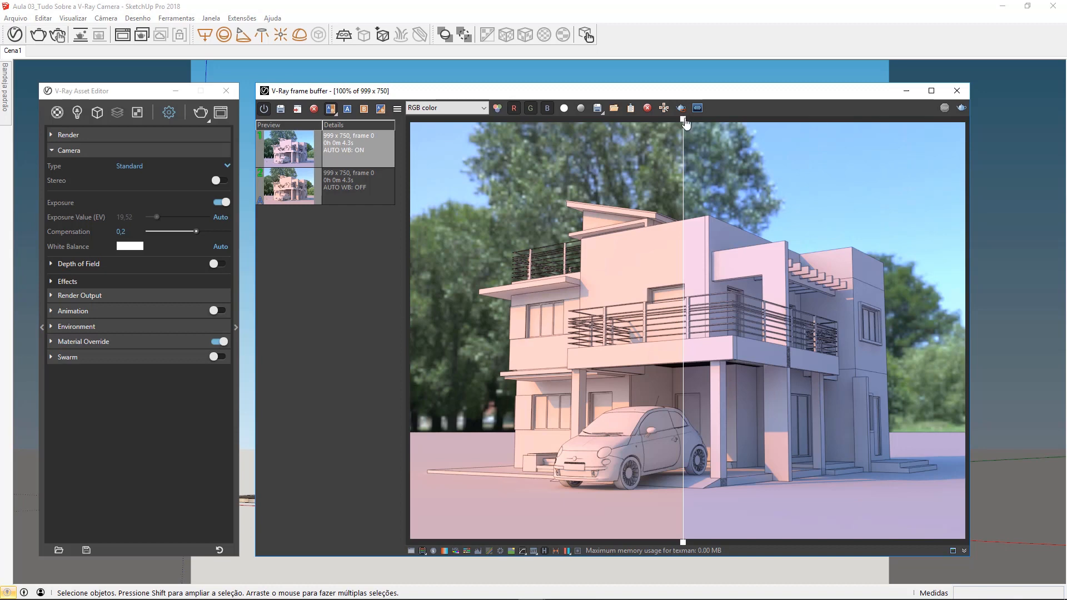
drag(685, 123, 445, 261)
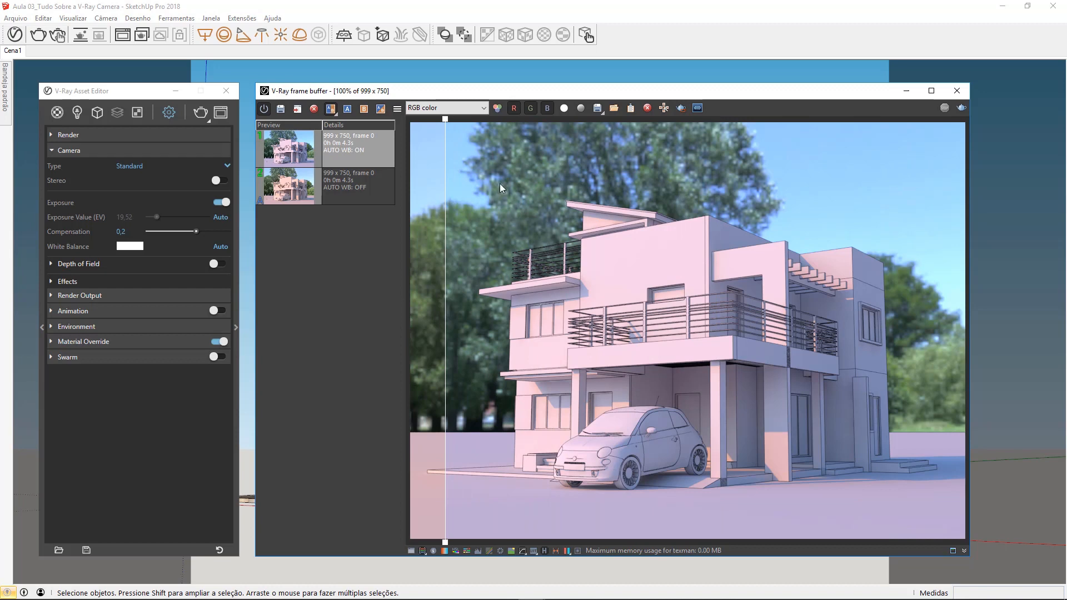
drag(447, 127, 669, 151)
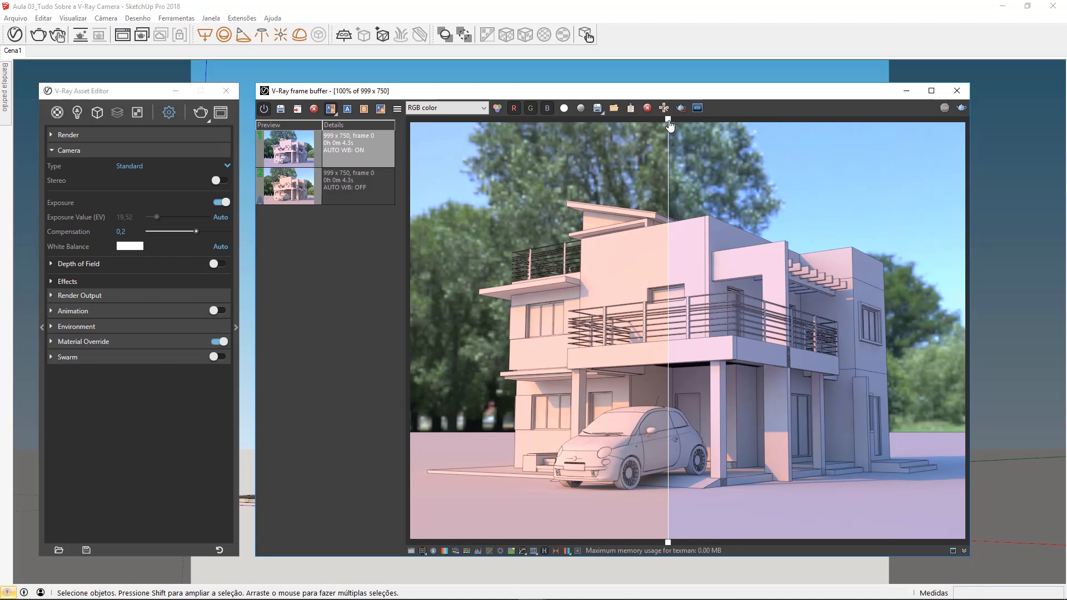
drag(670, 127, 467, 158)
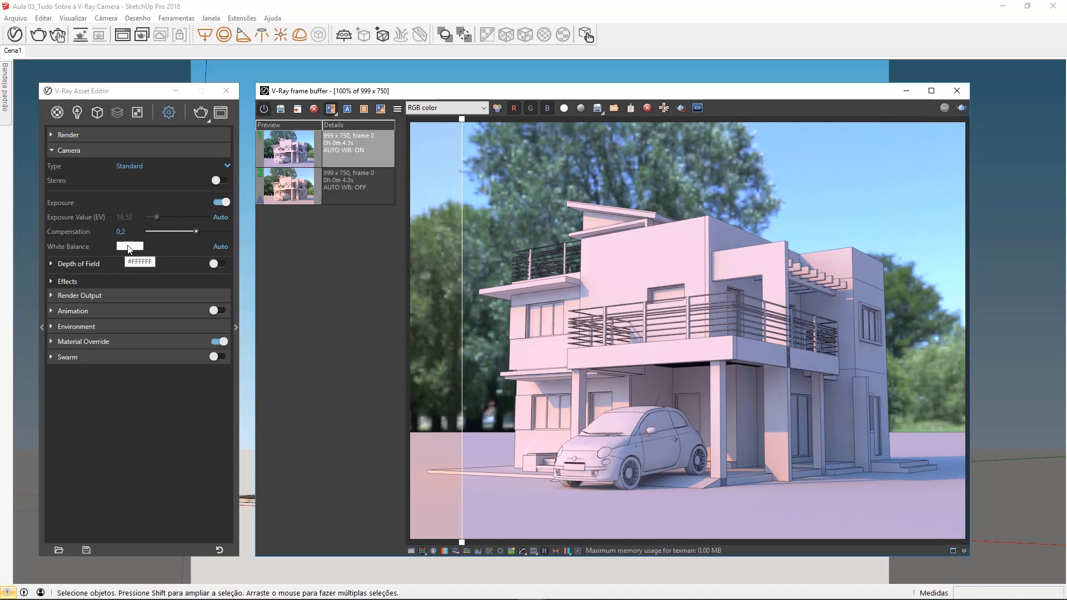
drag(463, 125, 701, 158)
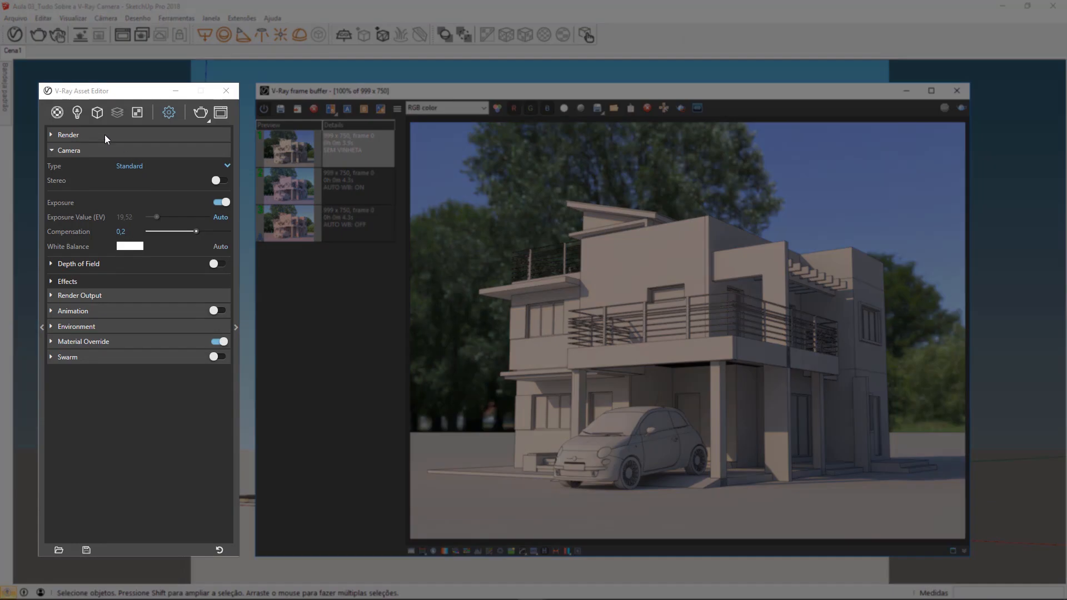
Set the camera's Vignetting effect to 3 and render the scene.
click(76, 114)
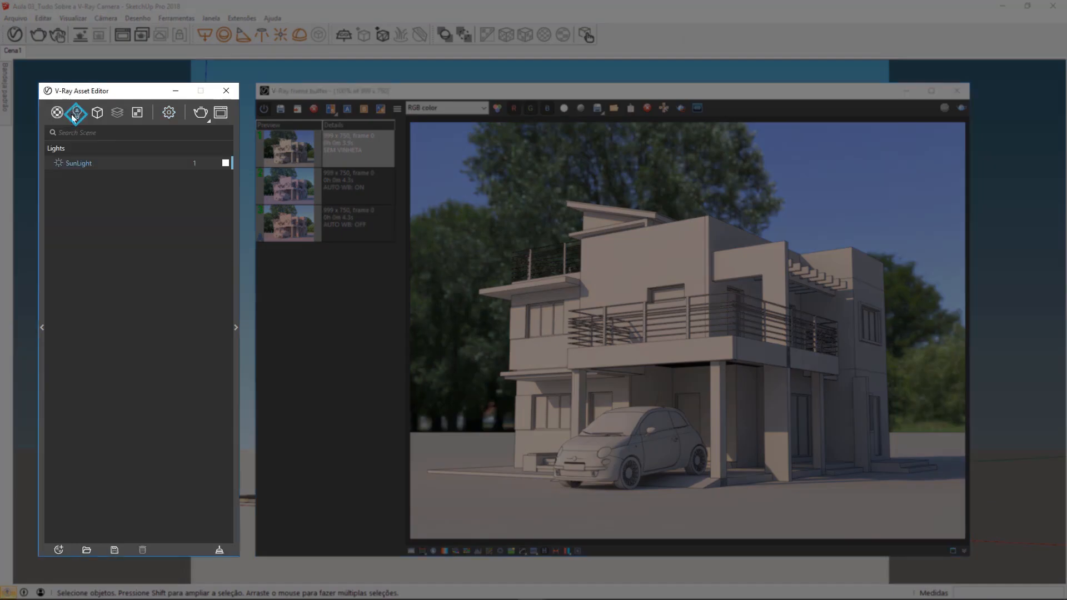
click(168, 113)
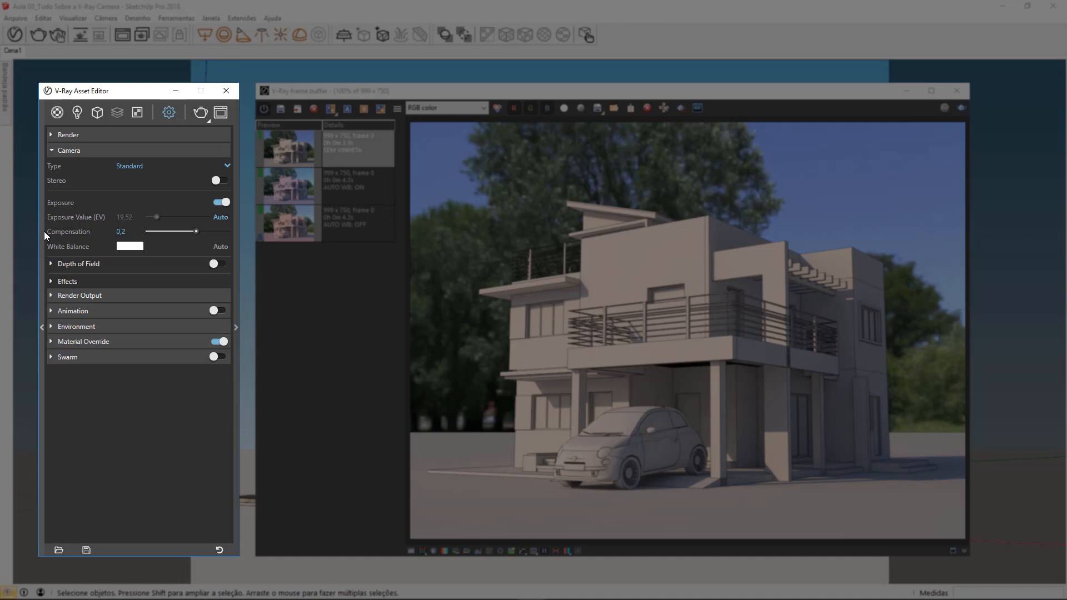
click(84, 282)
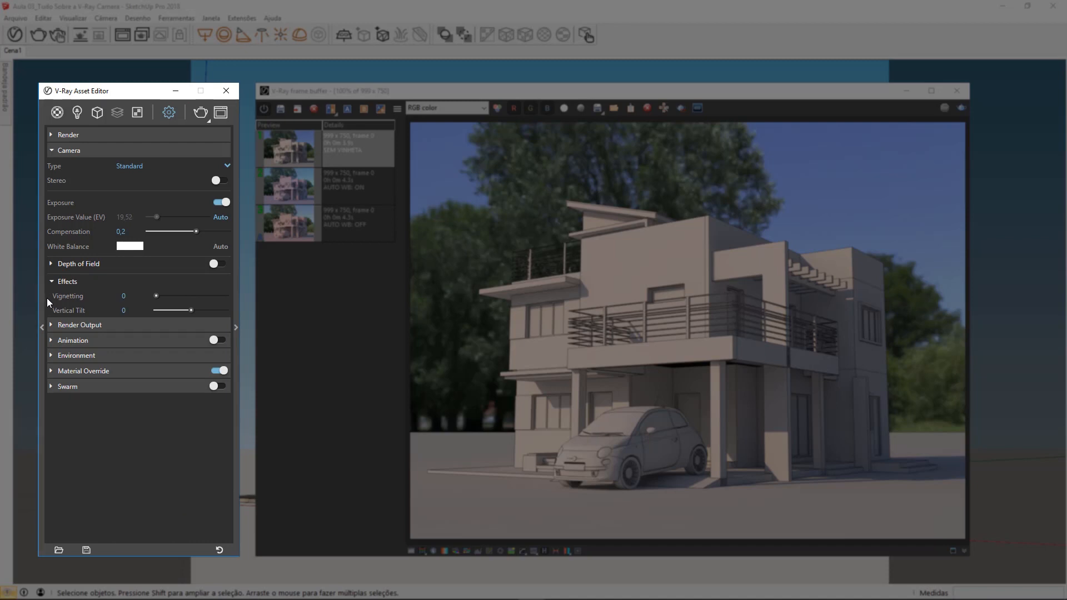
click(117, 296)
text(3)
key(Return)
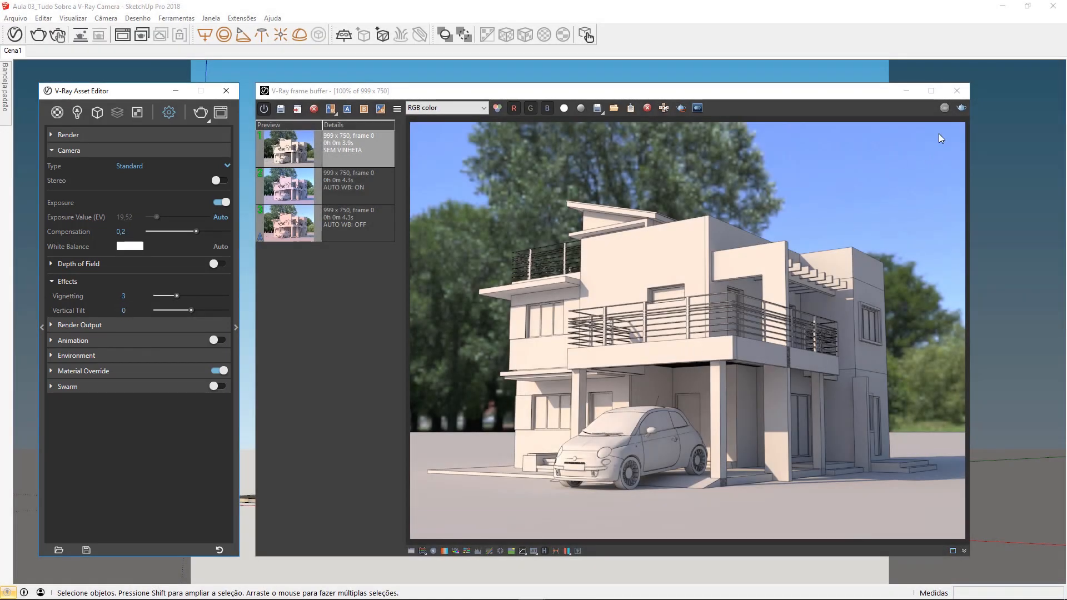
click(962, 108)
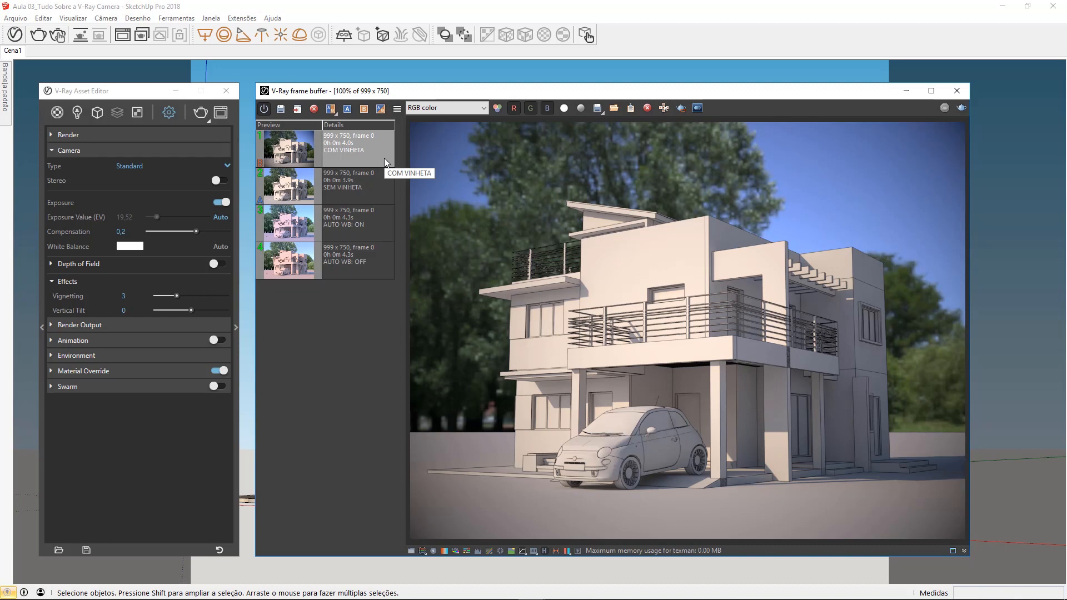
Compare the SEM VINHETA and COM VINHETA renders by sweeping the A/B divider across the image.
click(358, 186)
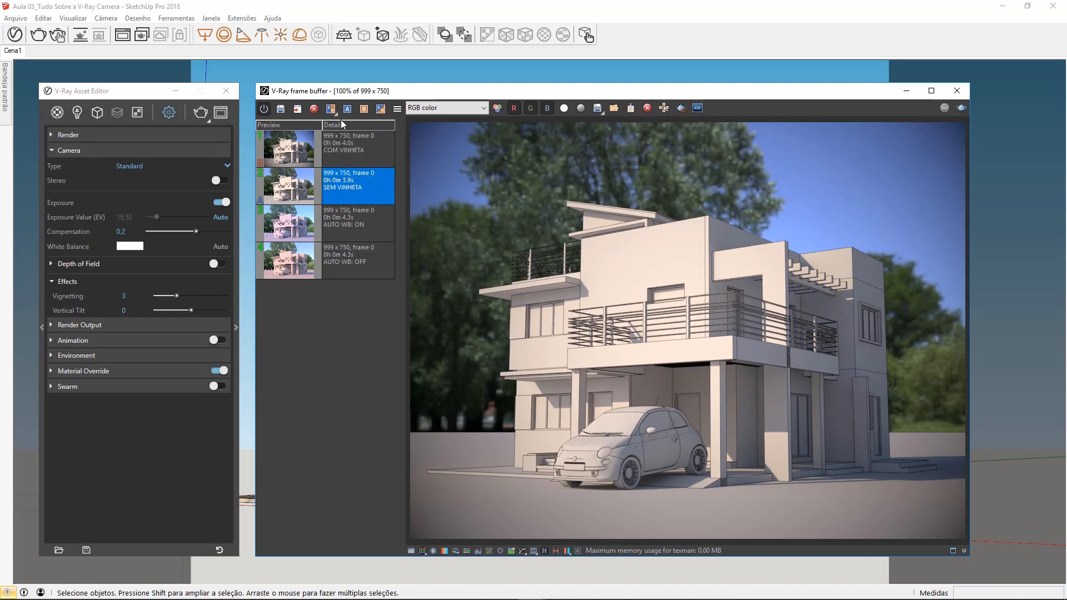
click(360, 160)
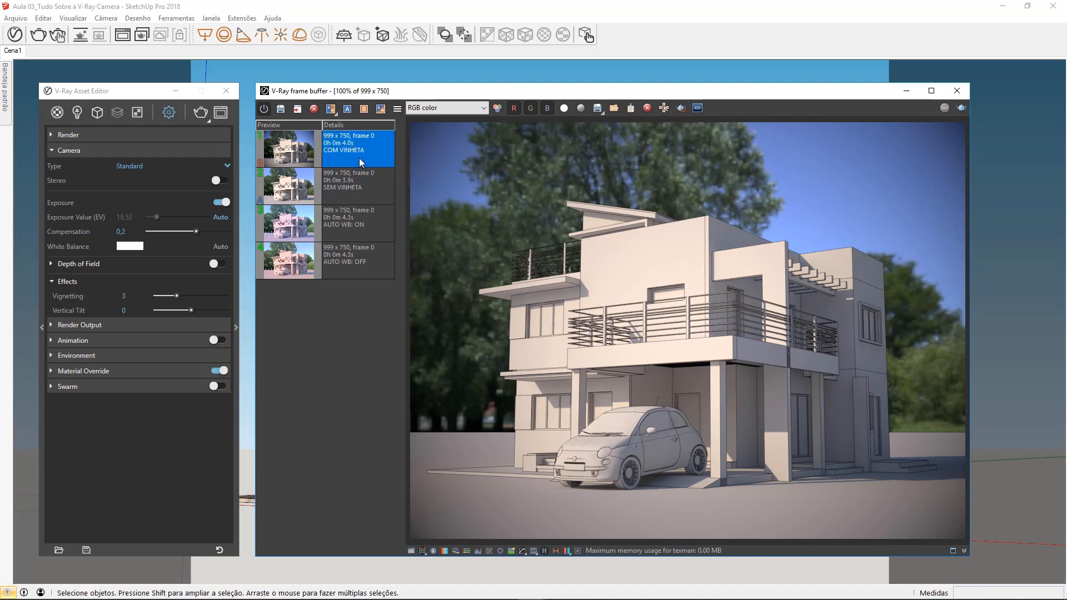
click(331, 108)
drag(703, 126, 402, 155)
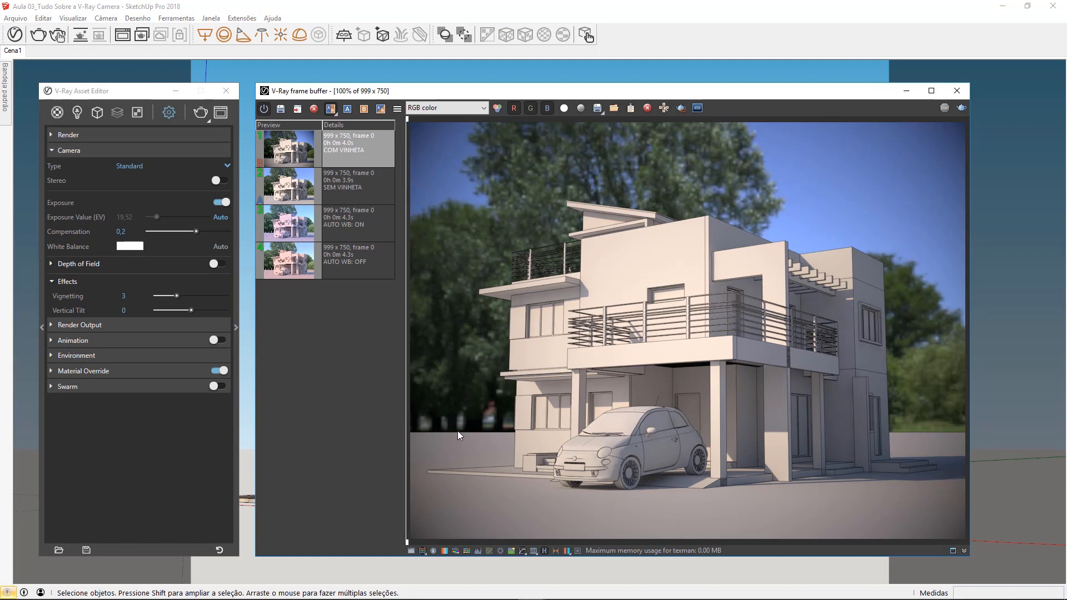
Reset the camera's Vignetting effect to 0.
click(122, 296)
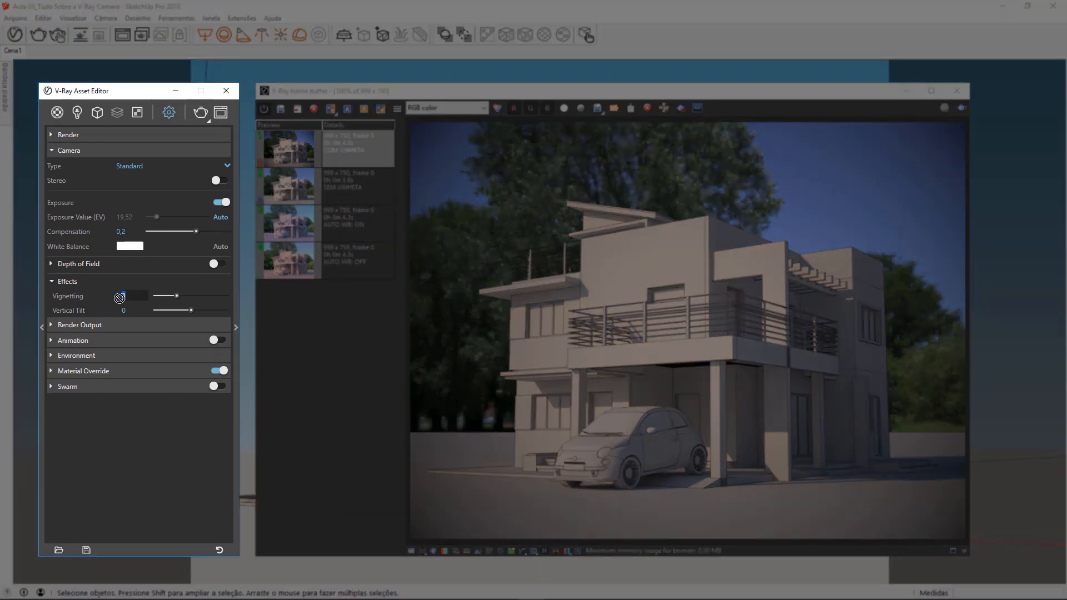
text(0)
key(Return)
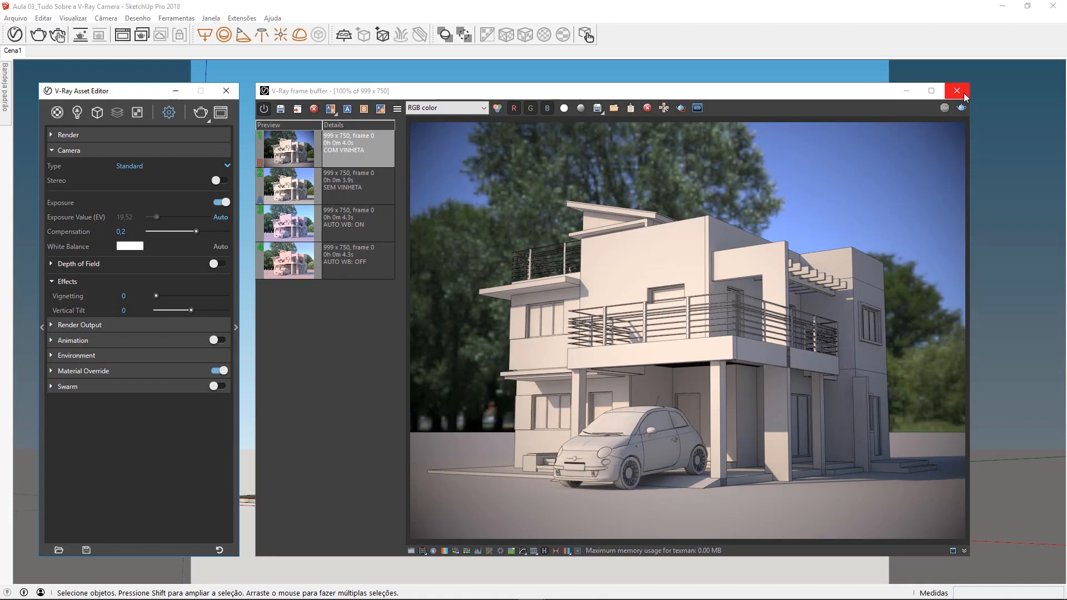
Close the frame buffer, orbit to a lower viewpoint looking up at the house, and render it.
click(956, 91)
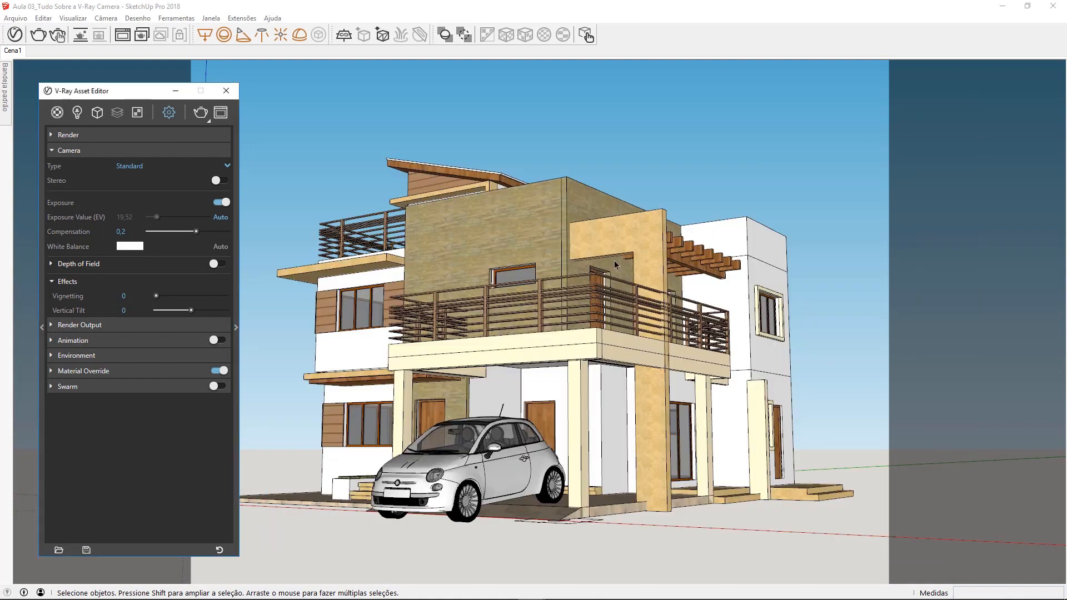
mouse_move(494, 327)
middle_down()
mouse_move(505, 311)
mouse_move(505, 349)
middle_up()
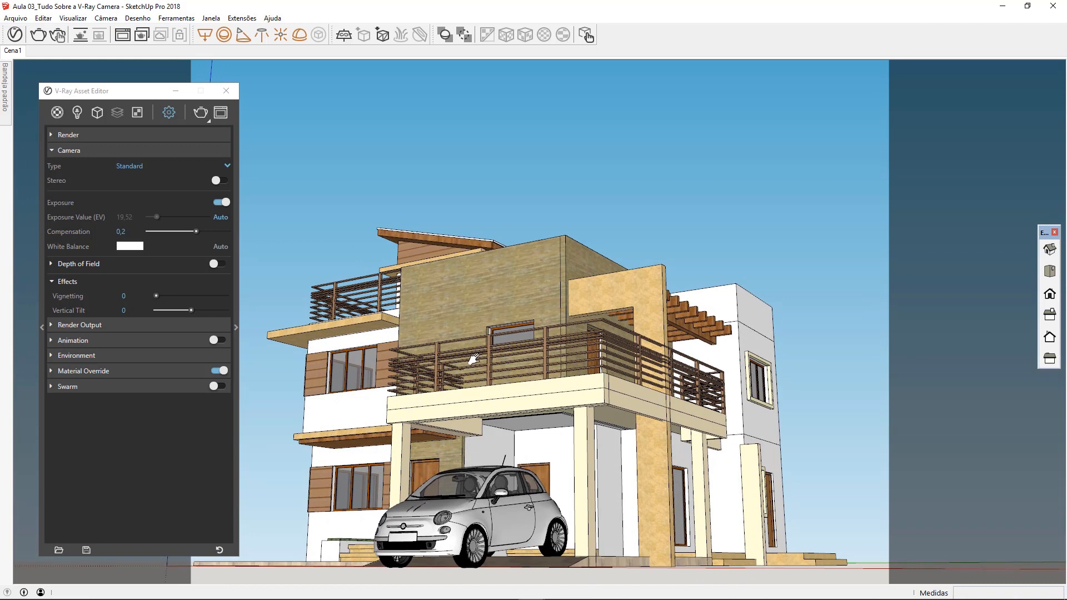
click(200, 112)
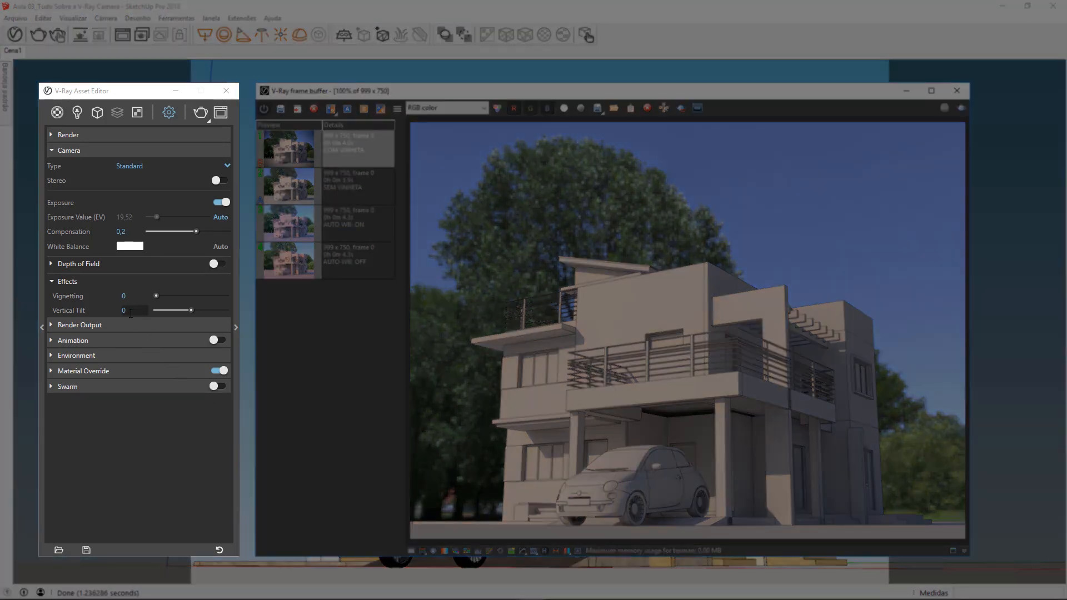
Save the untilted render to the history and render the scene again with Vertical Tilt set to ,15.
click(131, 312)
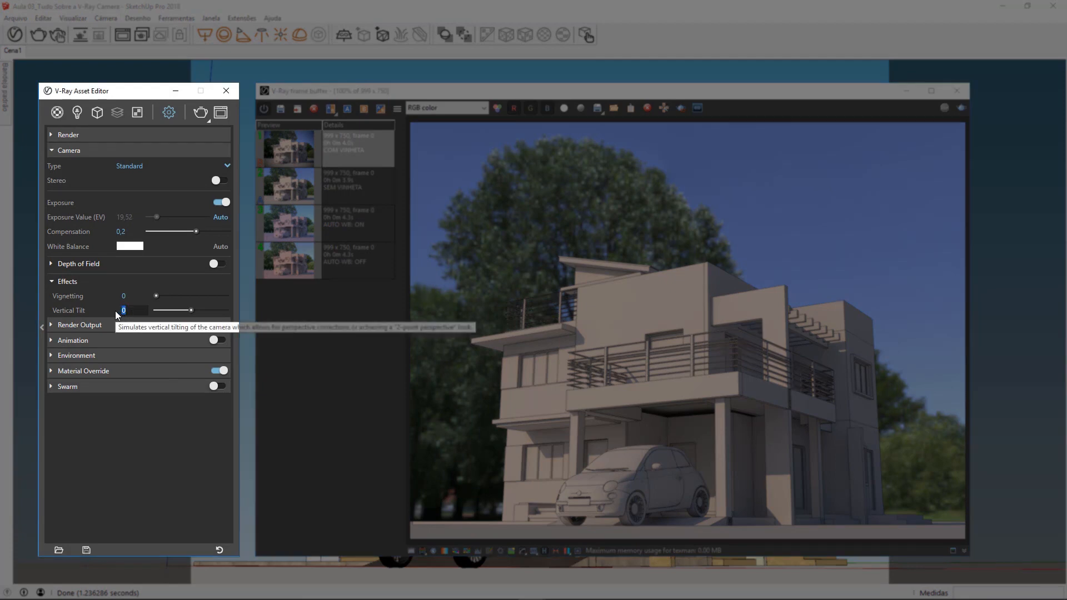
text(15)
key(Return)
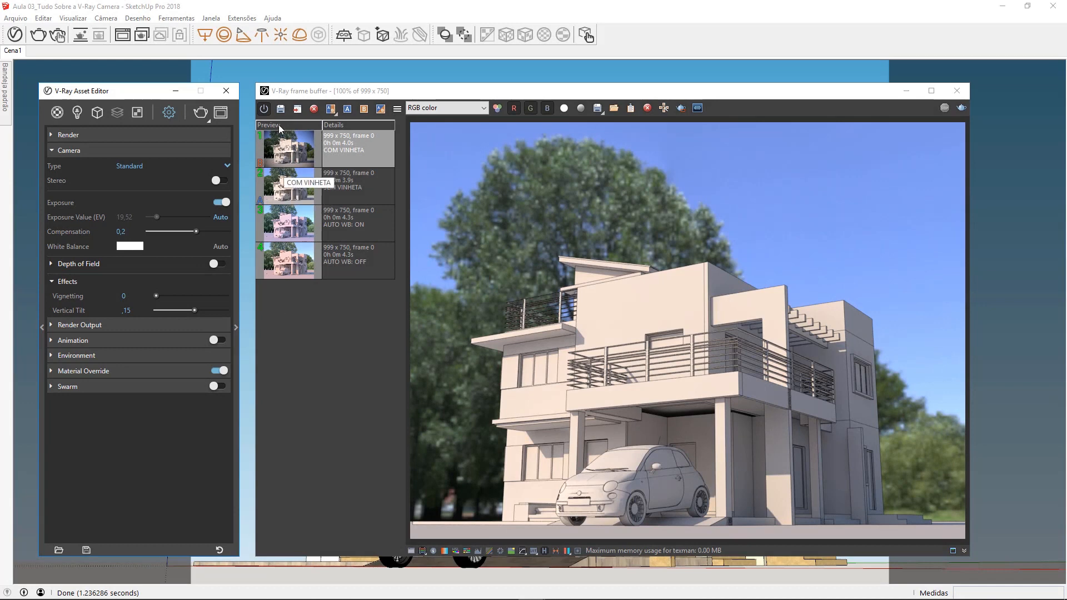
click(281, 110)
click(963, 110)
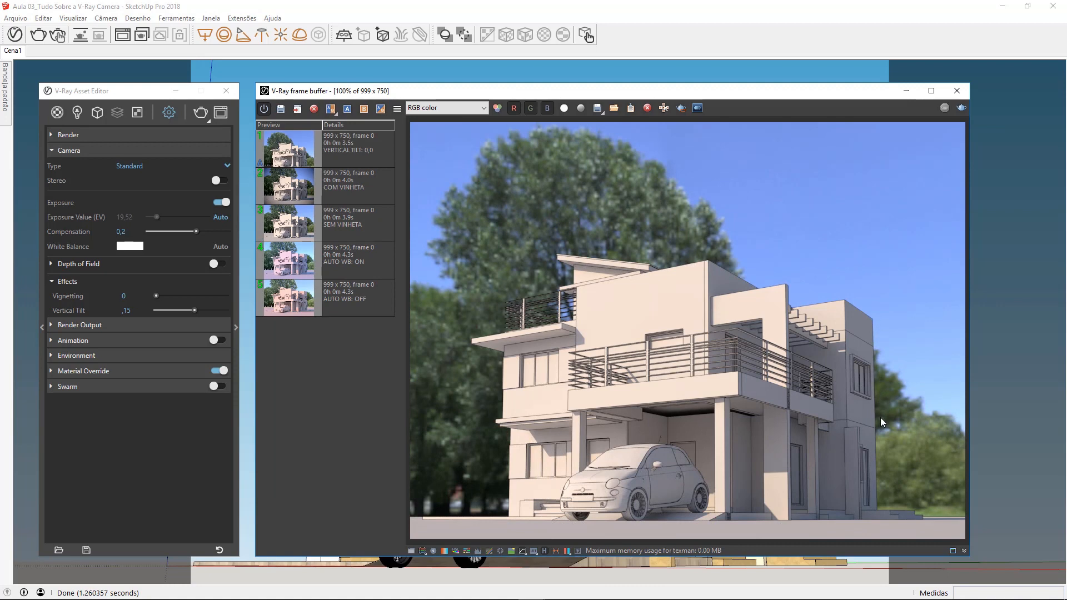
Set the camera's Vertical Tilt to ,2 and render the scene.
click(121, 311)
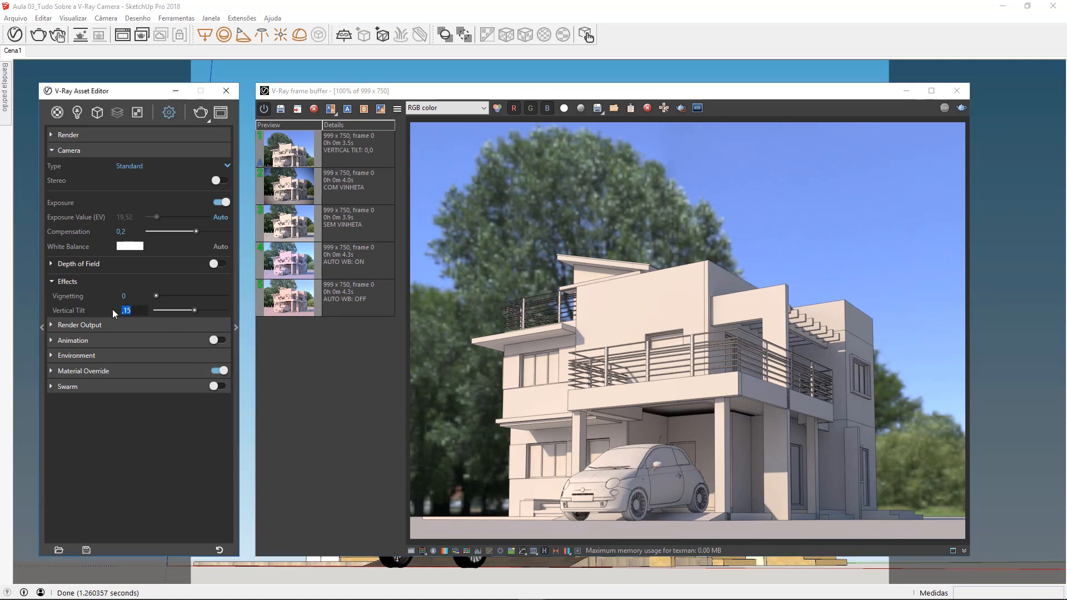
text(-2)
click(961, 109)
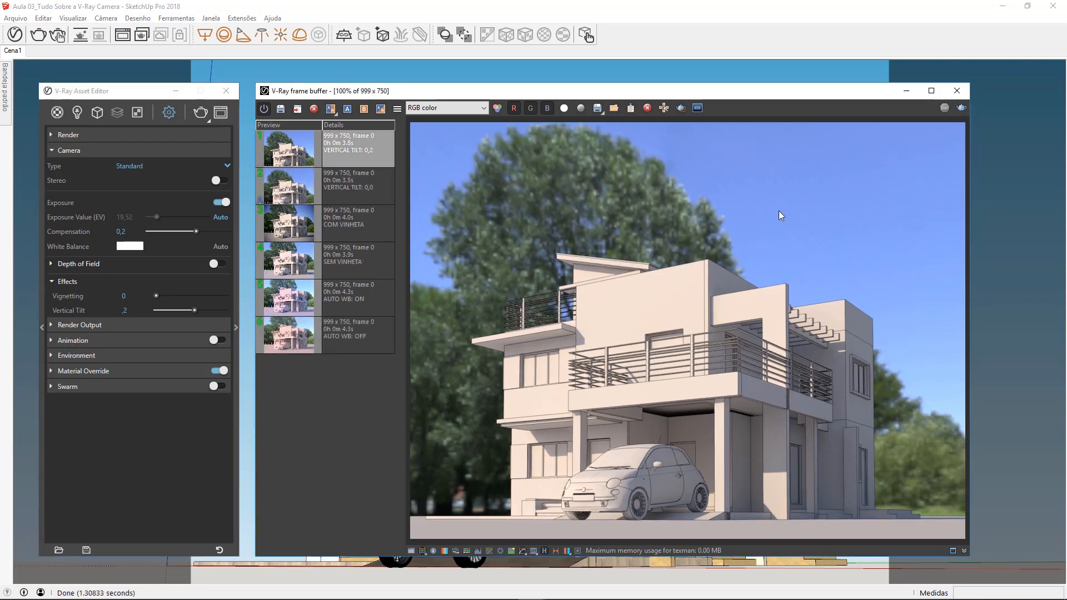
Assign the VERTICAL TILT: 0,0 render as image A and the 0,2 render as image B, and move the comparison divider across them.
click(377, 184)
click(348, 108)
click(387, 159)
click(365, 109)
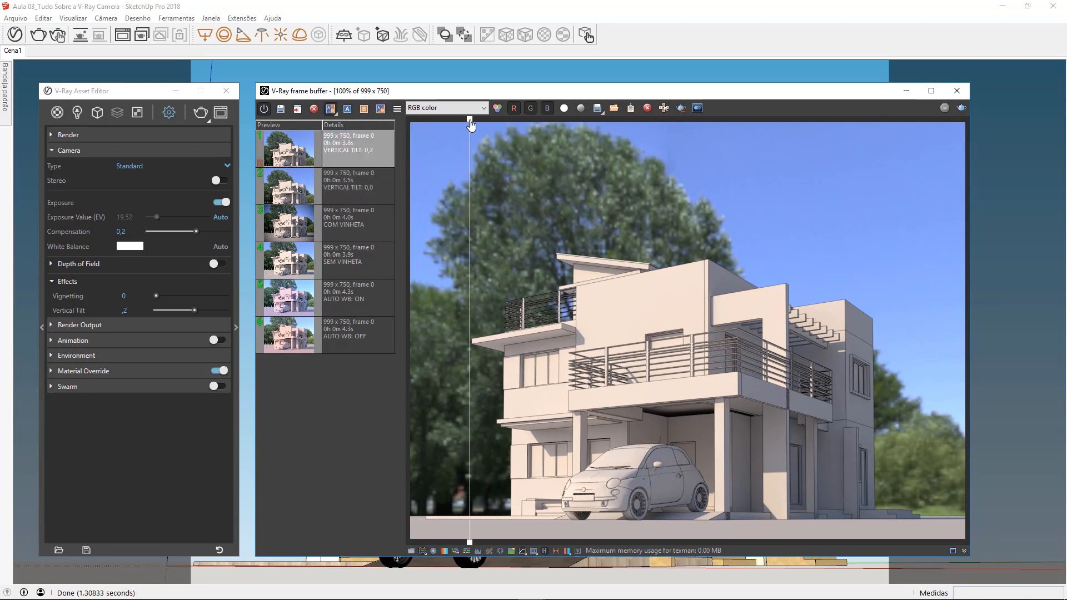
drag(470, 125, 895, 189)
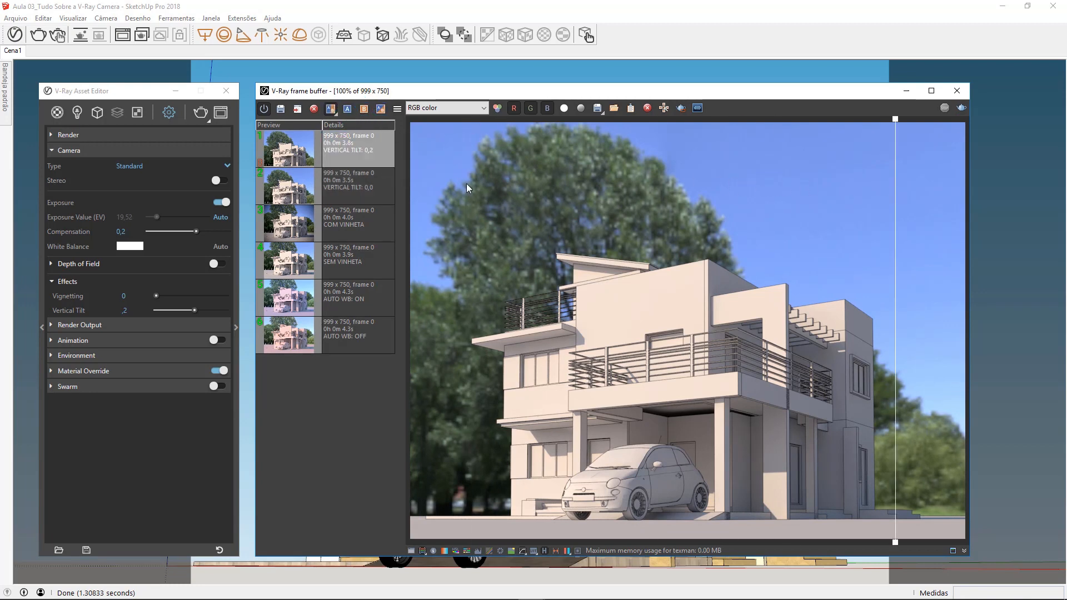
Reassign the VERTICAL TILT: 0,0 history render as image A and sweep the divider over the whole picture to compare both versions.
click(368, 190)
click(347, 108)
drag(896, 119, 959, 122)
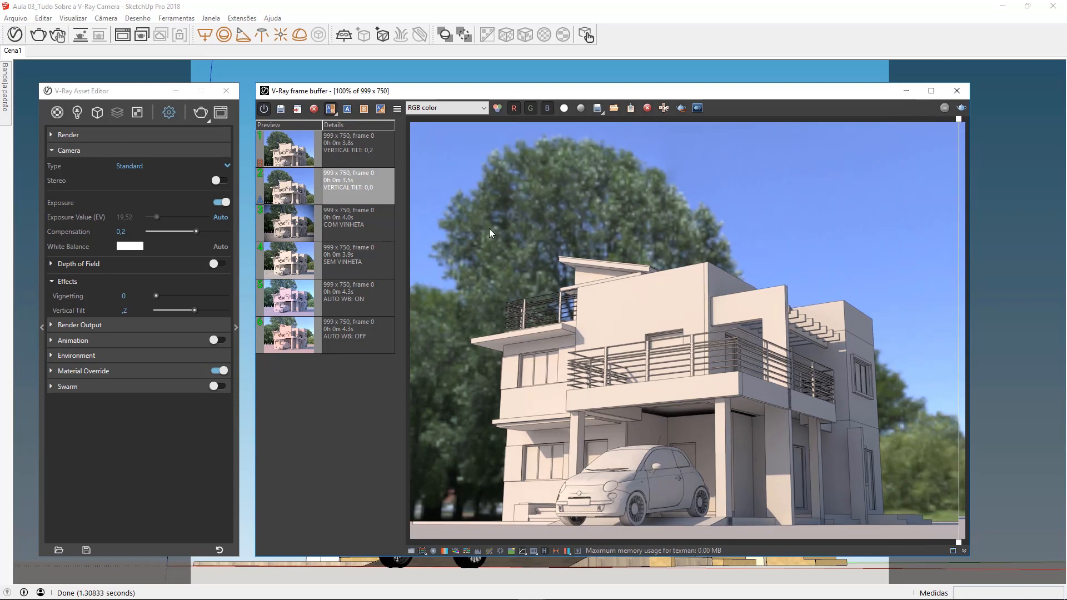
drag(960, 122, 403, 186)
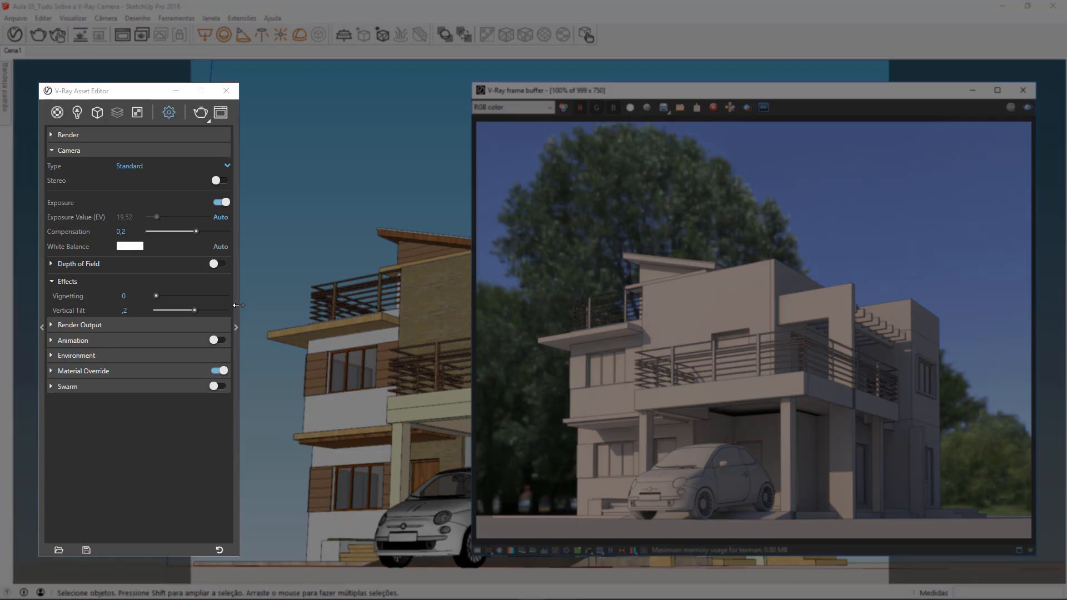
Expand the Advanced Camera Parameters, turn off automatic exposure and start an interactive render.
click(236, 342)
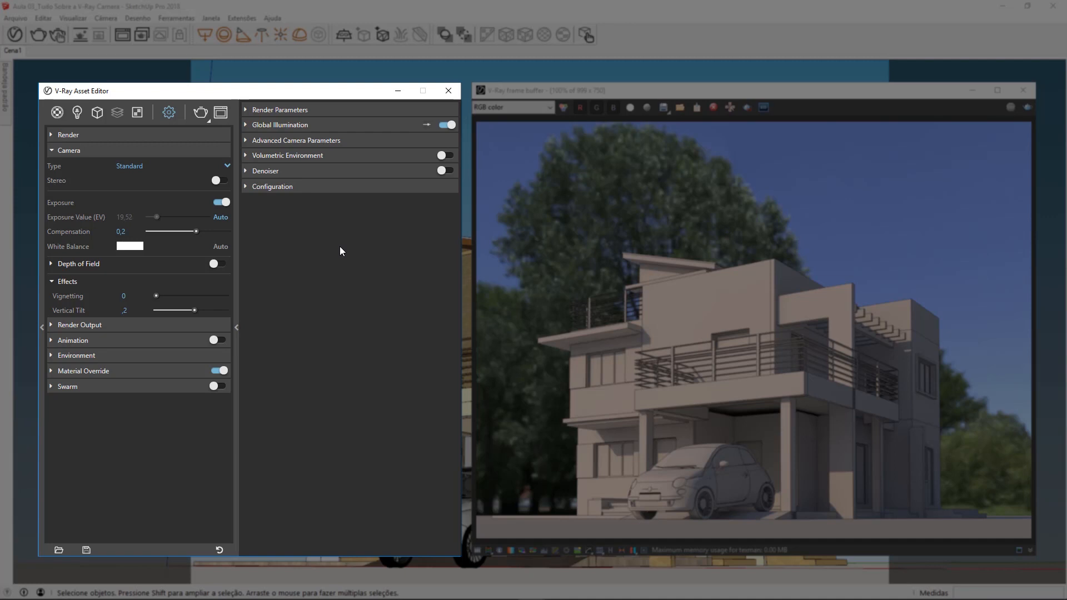
click(355, 142)
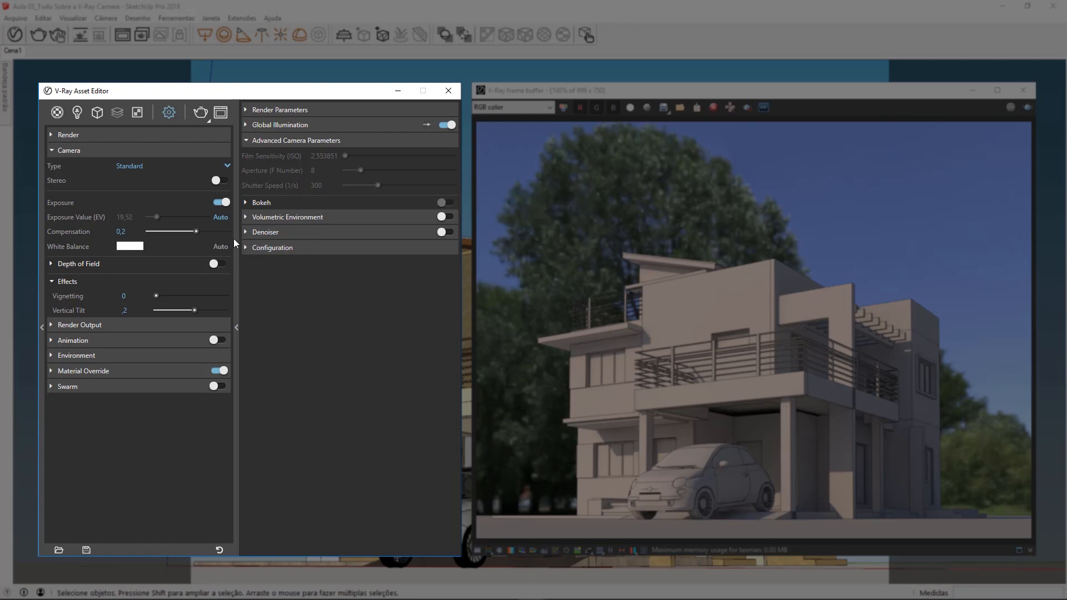
click(220, 218)
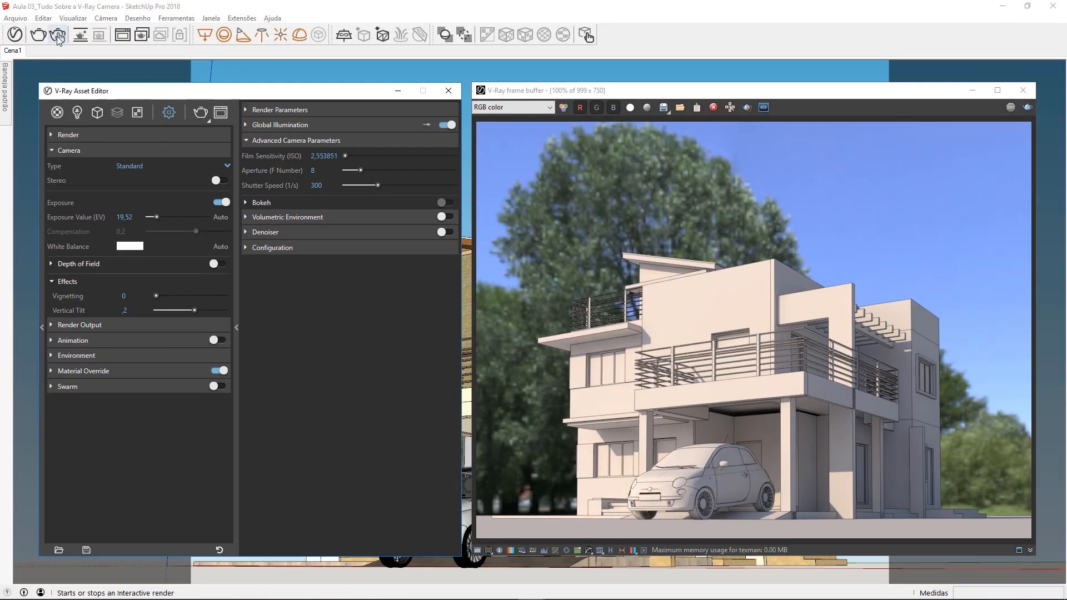
click(58, 37)
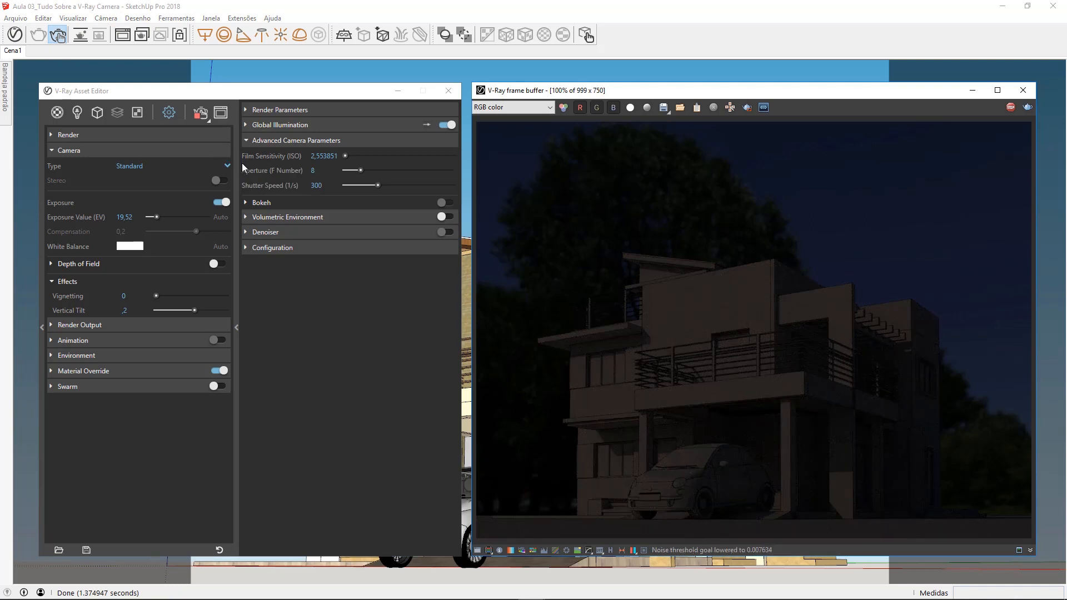
Try a Film Sensitivity (ISO) of 50, and raise it to 80.
click(339, 156)
click(338, 156)
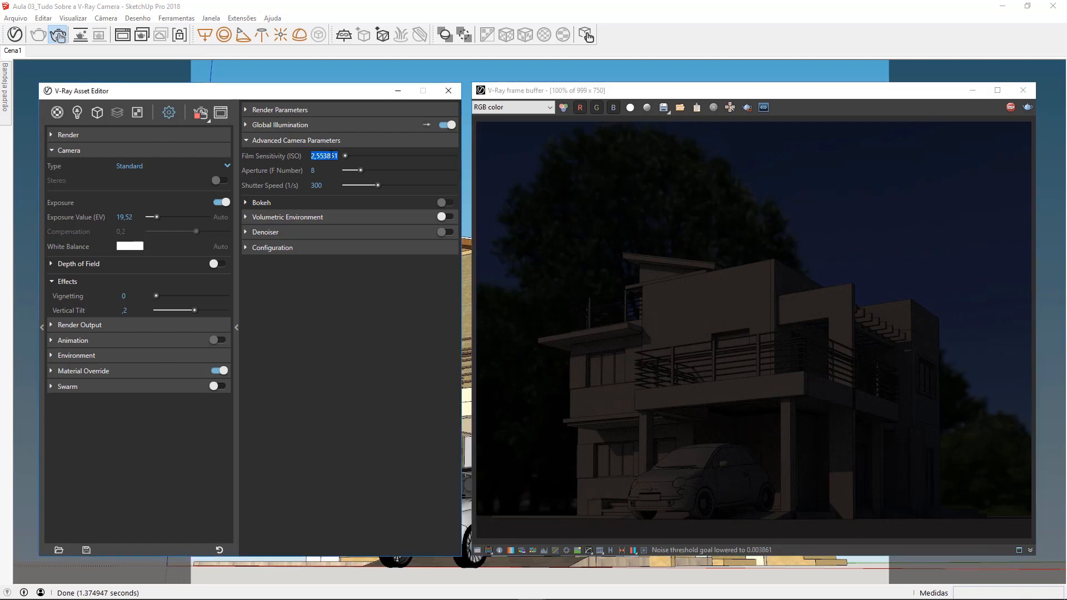
text(50)
key(Return)
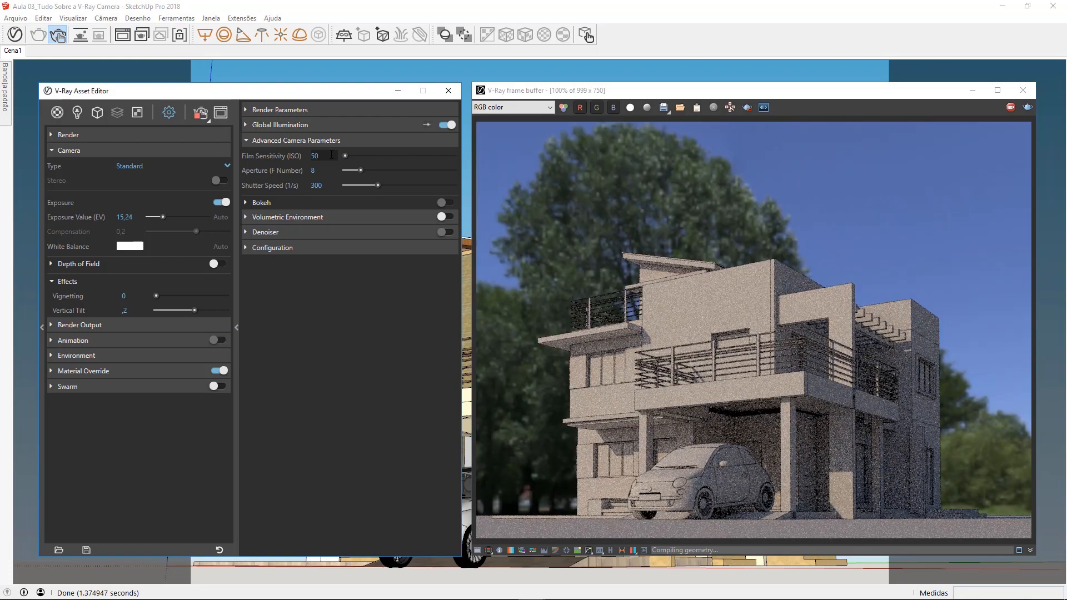
double_click(331, 155)
text(80)
key(Return)
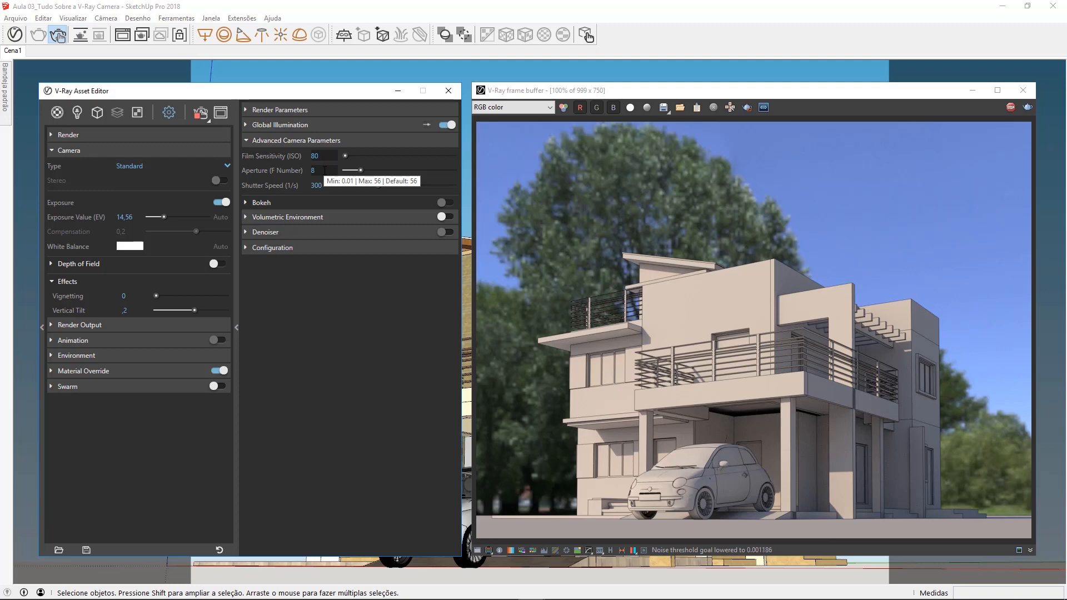
Try an Aperture (F Number) of 6, and change it to 7.
double_click(324, 170)
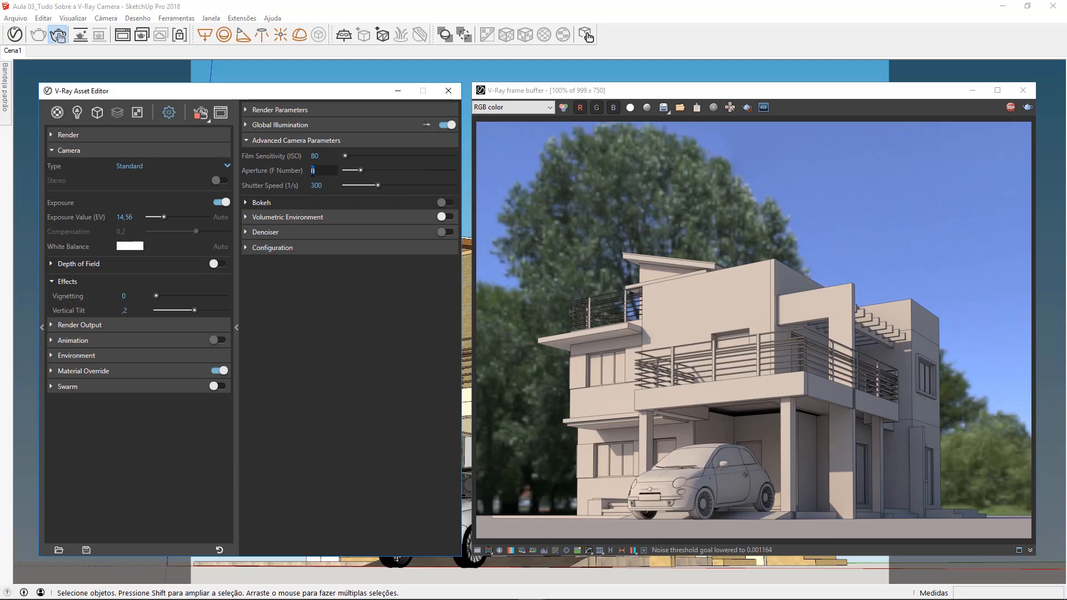
text(6)
key(Return)
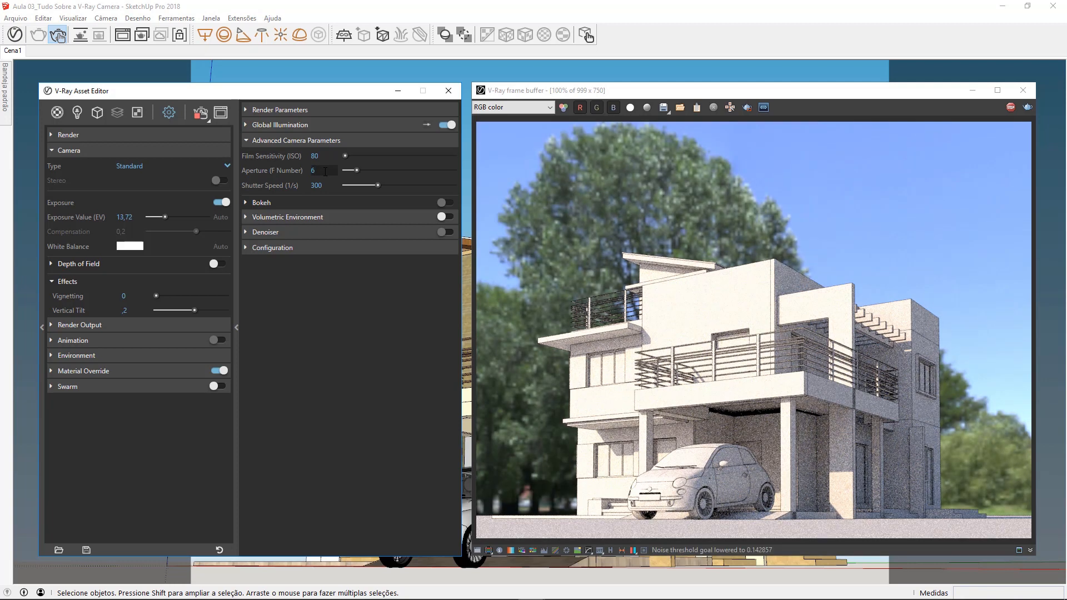
key(Return)
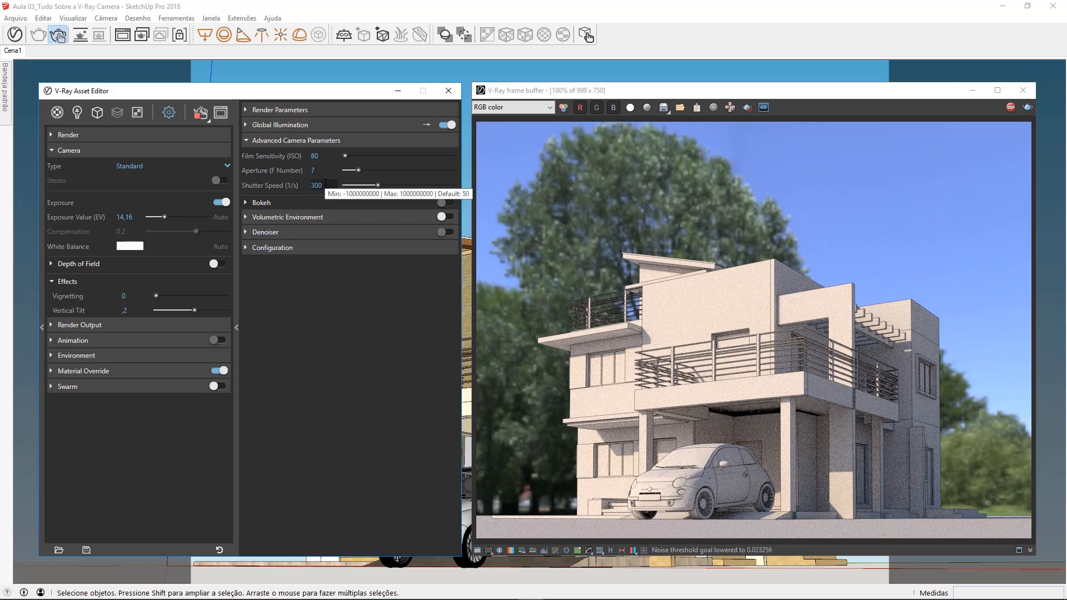
Try a Shutter Speed of 100, and change it to 1000.
double_click(313, 187)
text(100)
key(Return)
double_click(310, 186)
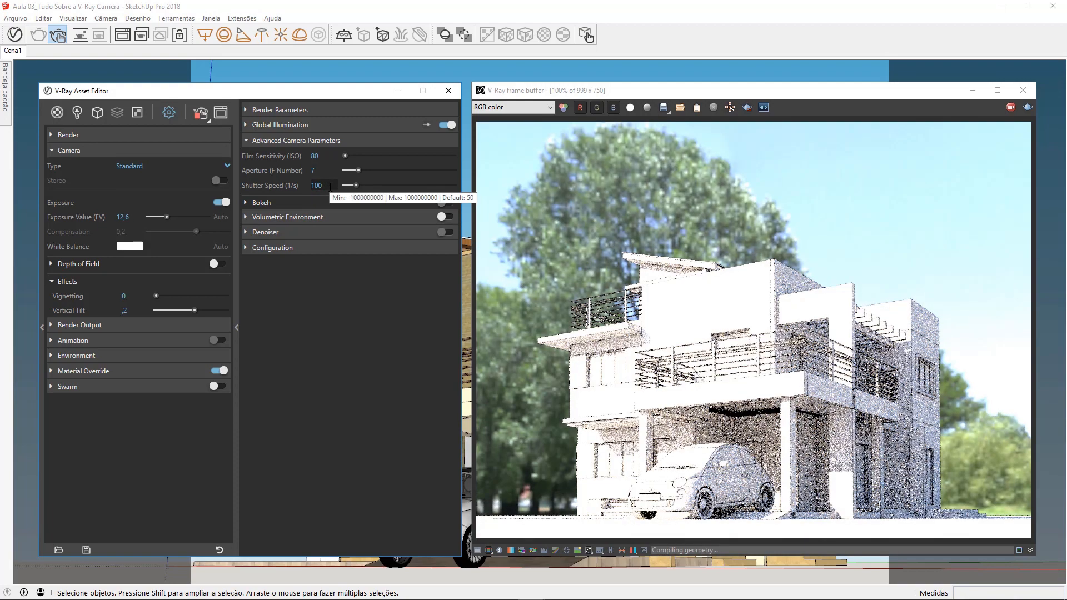
text(1)
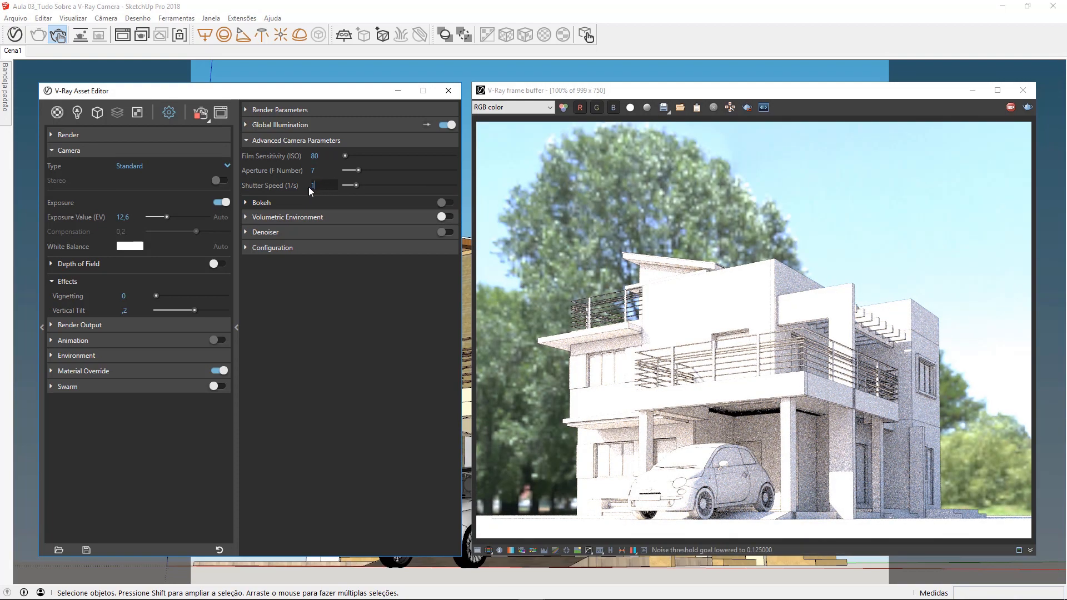
key(Return)
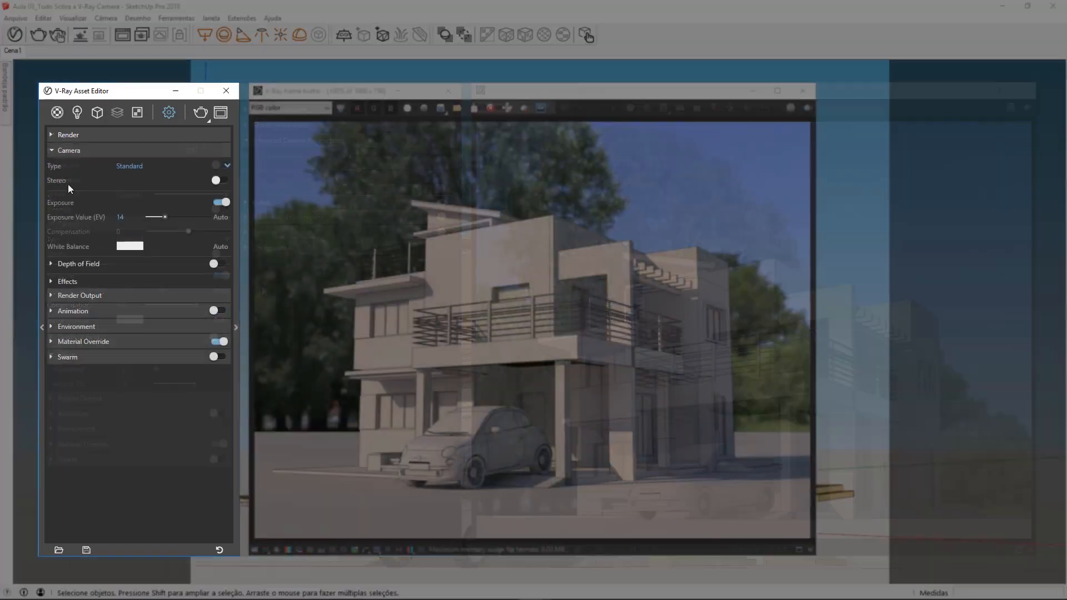
Review the camera Type options and the stereo display option for the side-by-side render.
click(226, 166)
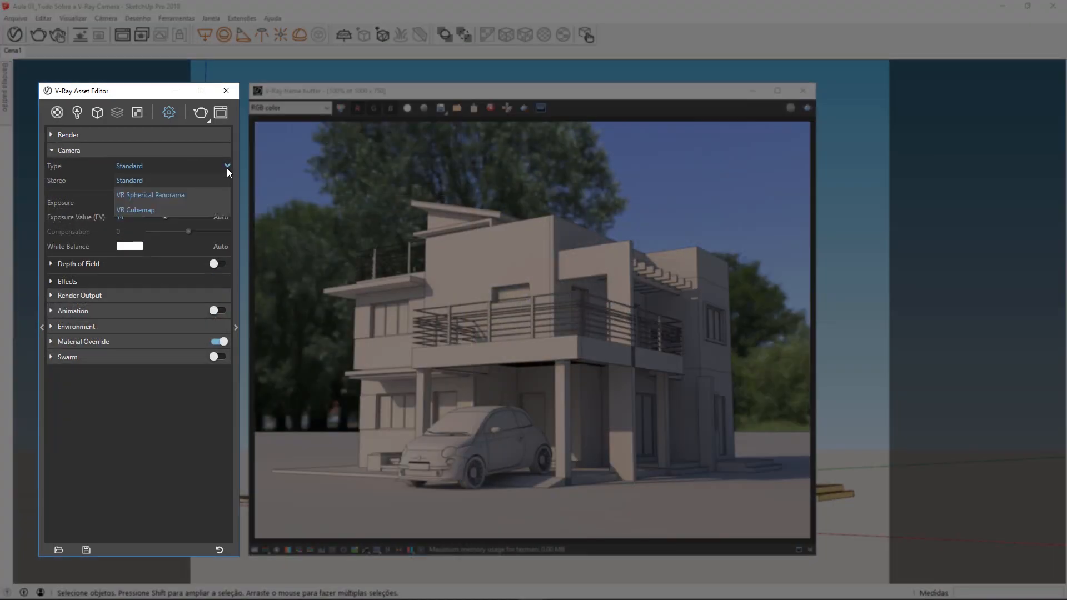
click(199, 194)
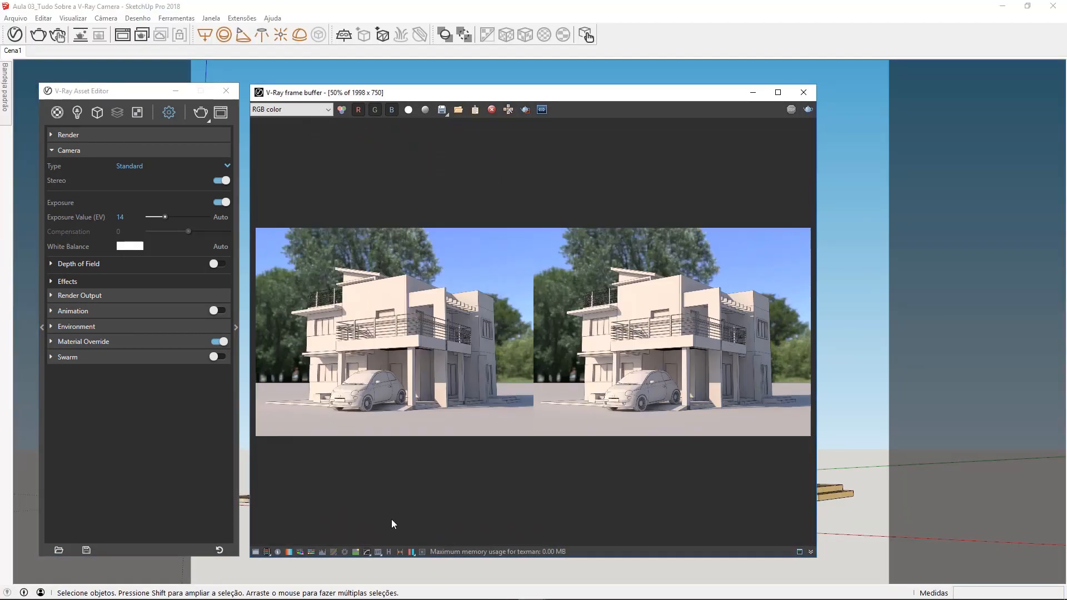
click(412, 552)
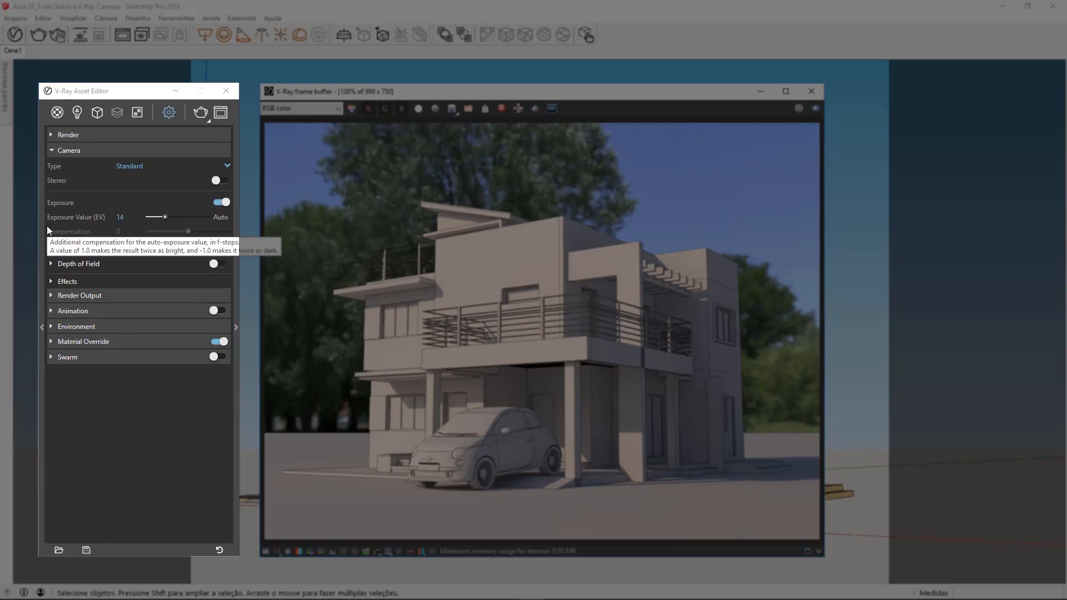
Turn on automatic exposure and expand the camera's Effects settings.
click(221, 217)
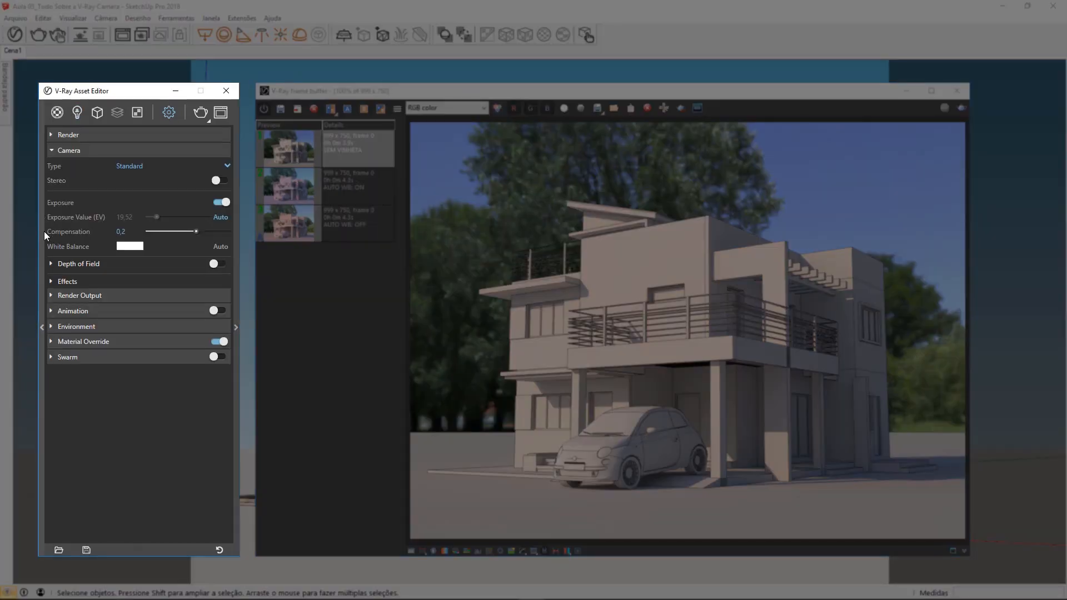
click(83, 282)
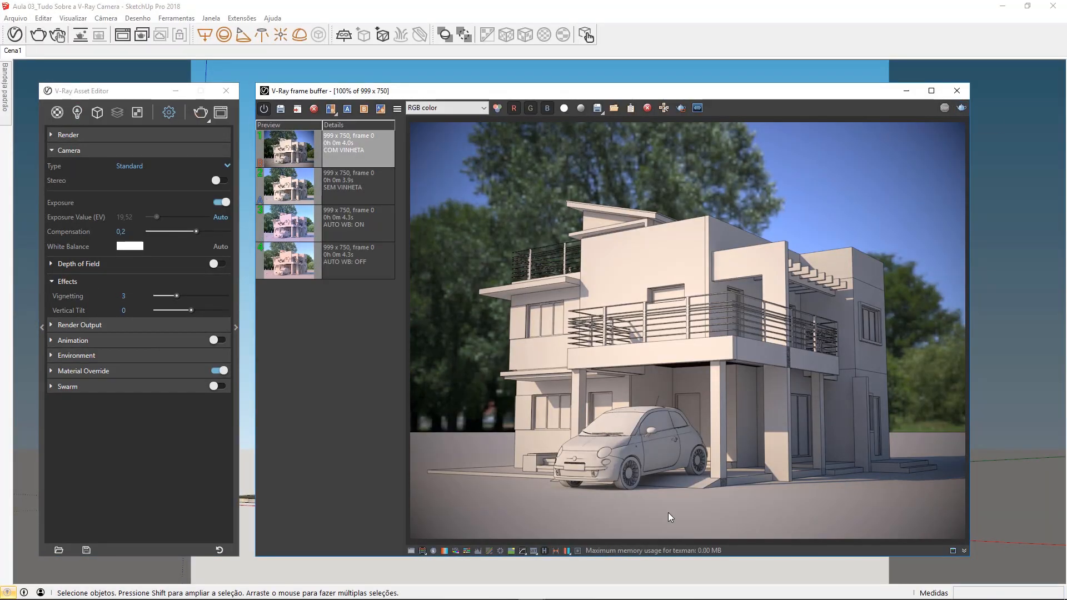
Compare the SEM VINHETA and COM VINHETA renders from the history, and set Vignetting to 0.
click(341, 198)
click(355, 153)
mouse_move(410, 181)
mouse_down()
mouse_move(699, 181)
mouse_move(410, 179)
mouse_up()
click(119, 298)
text(0)
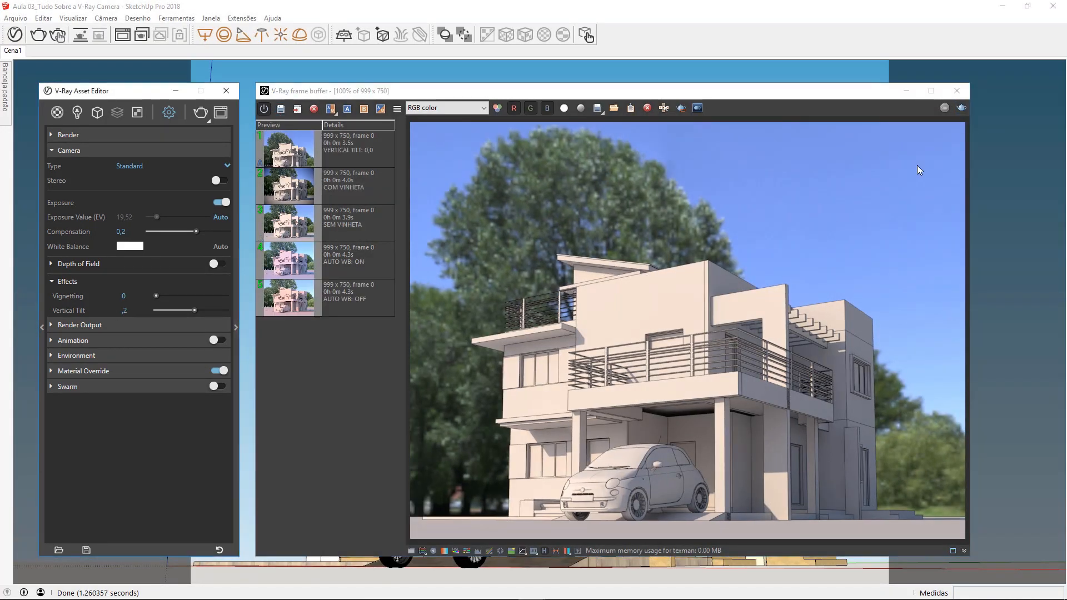
Compare the untilted history render with the 0,2 Vertical Tilt render by sweeping the divider across the image.
click(365, 185)
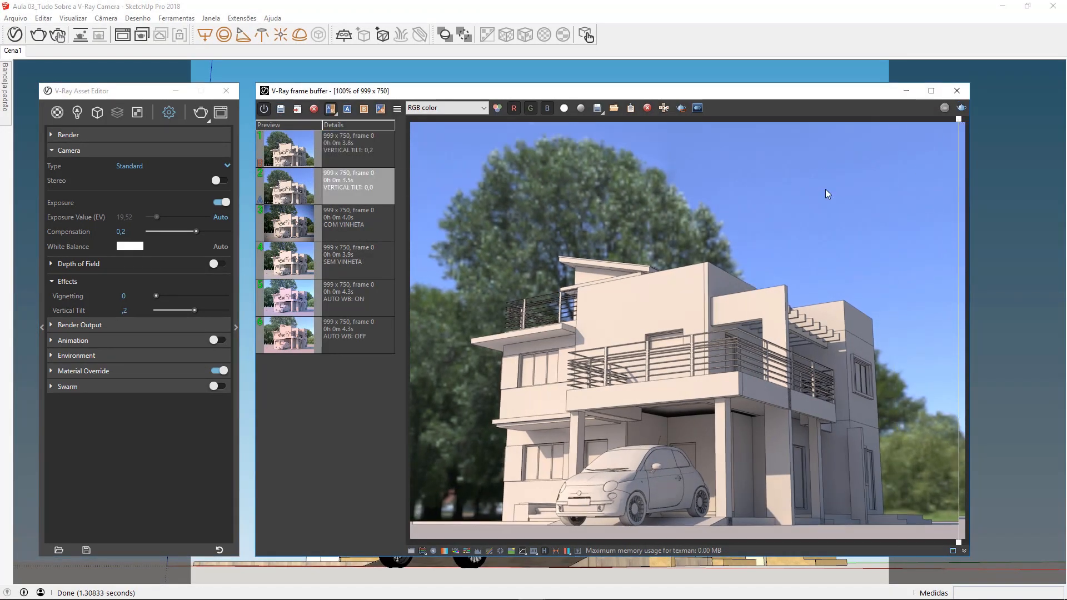
drag(959, 119, 402, 182)
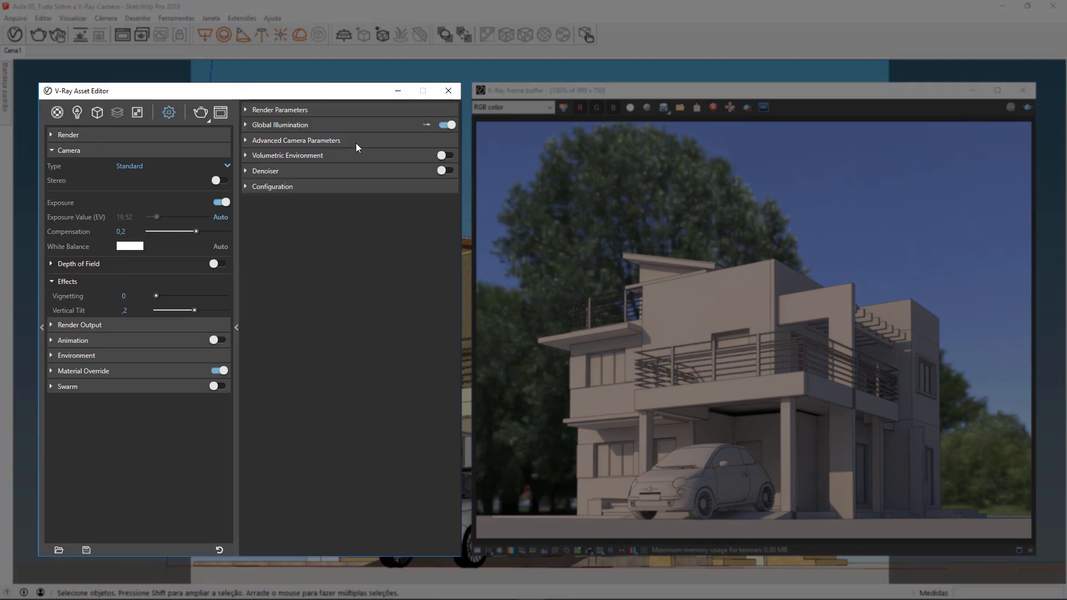
Expand the Advanced Camera Parameters and set Film Sensitivity to 80, Aperture to 7 and Shutter Speed to 1000.
click(356, 143)
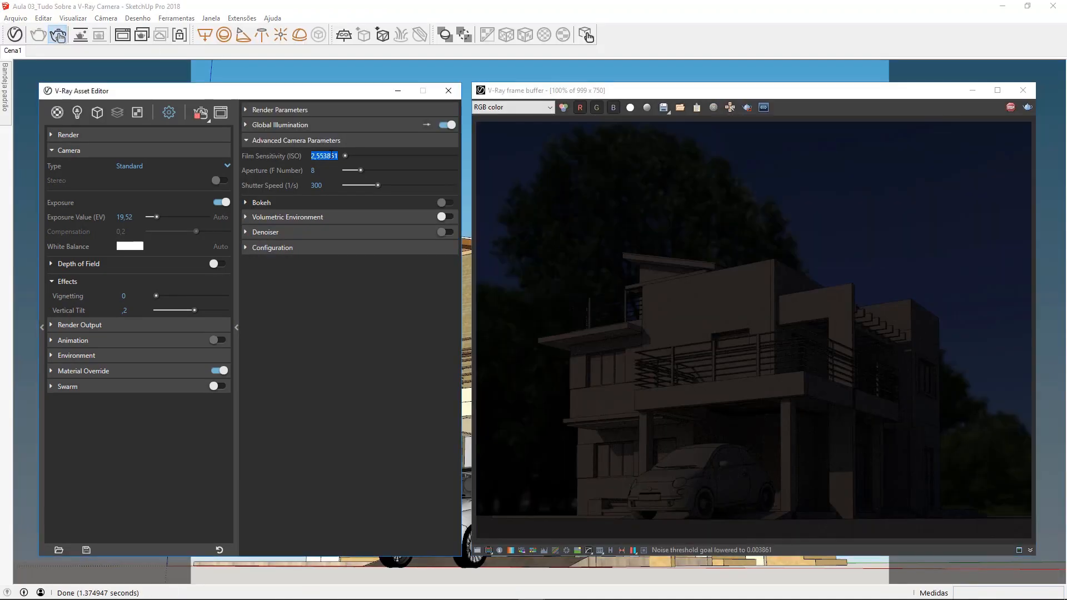
text(80)
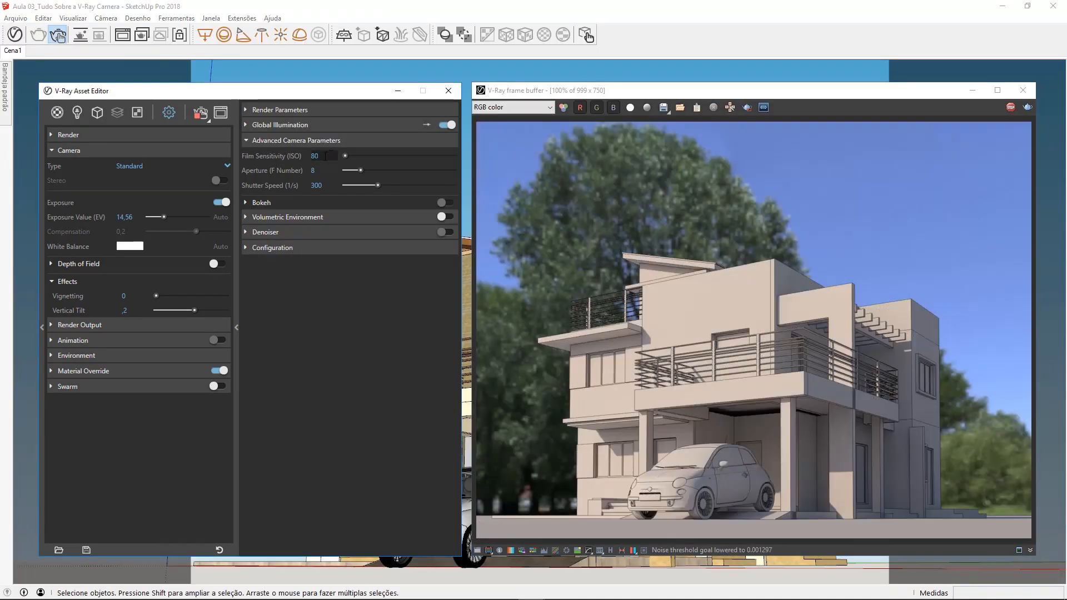
text(7)
drag(322, 171, 312, 189)
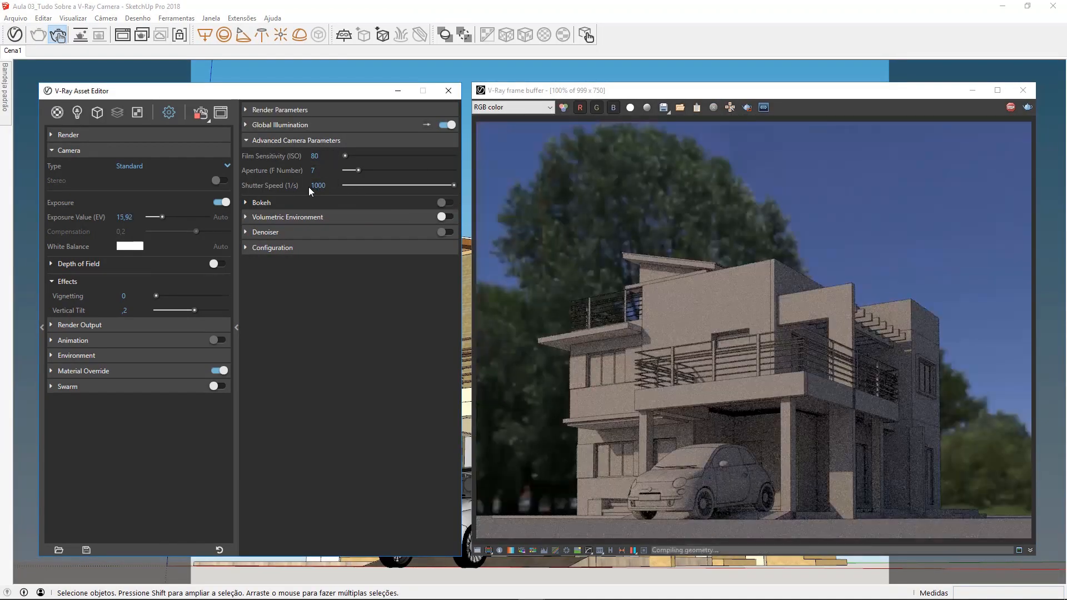